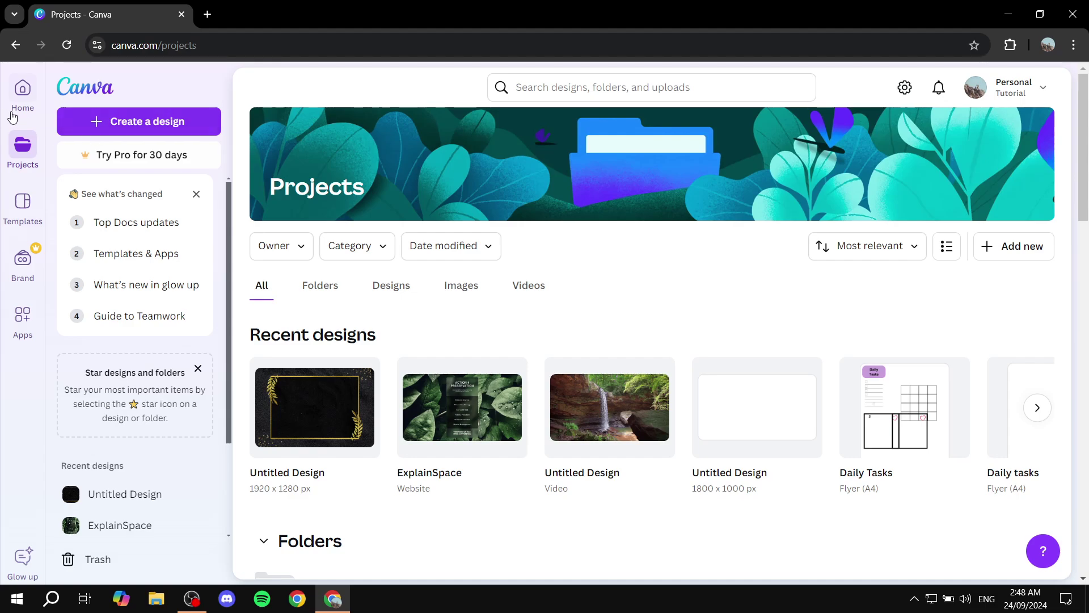
Start a new 2048 × 2048 px Facebook Profile Picture design by searching 'profile picture'.
left_click(23, 91)
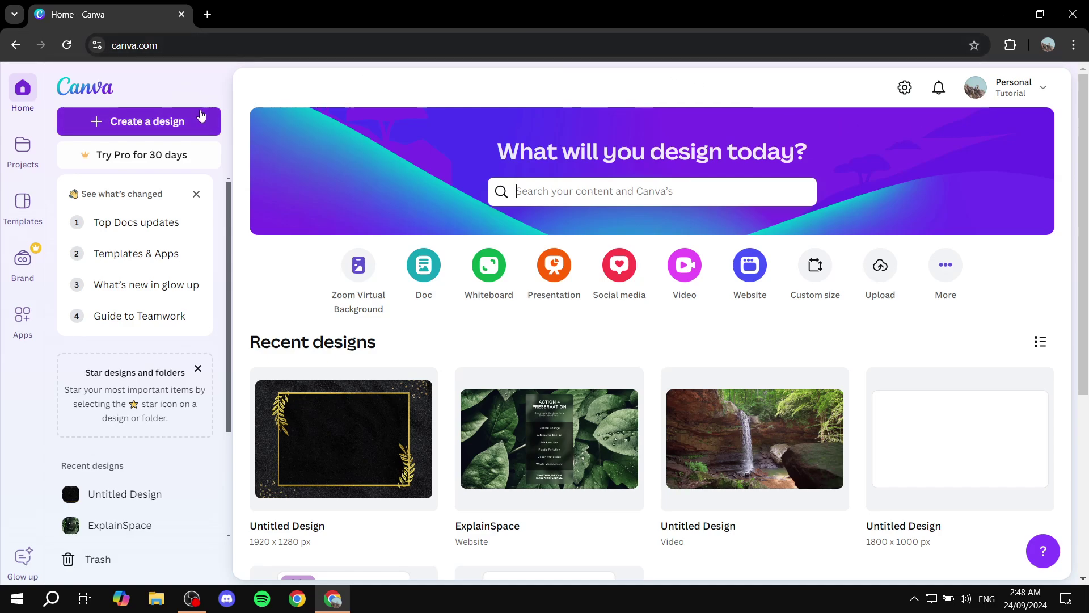
left_click(141, 123)
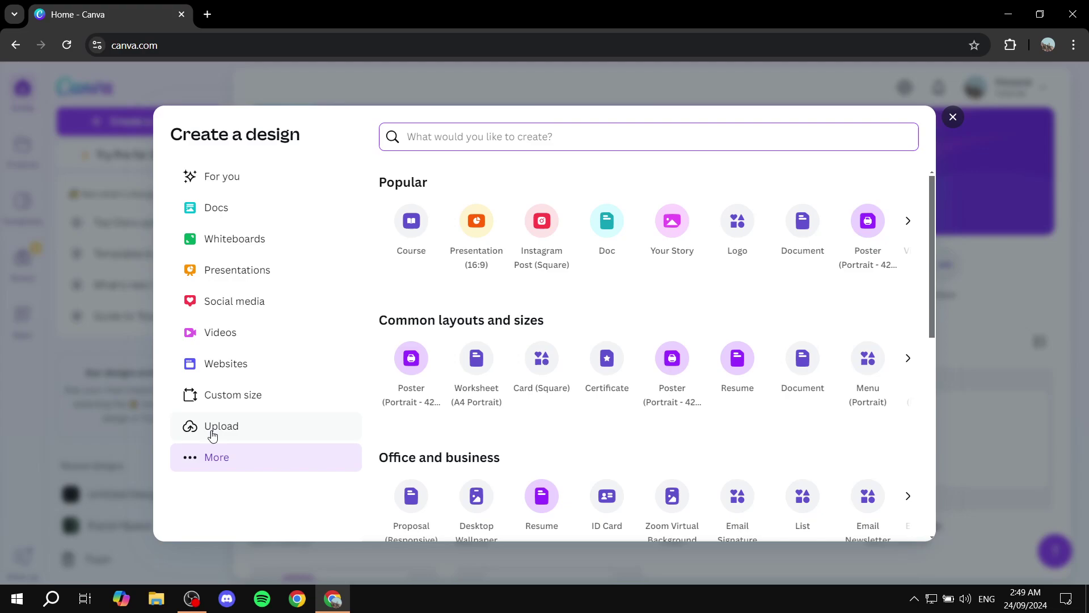
left_click(199, 462)
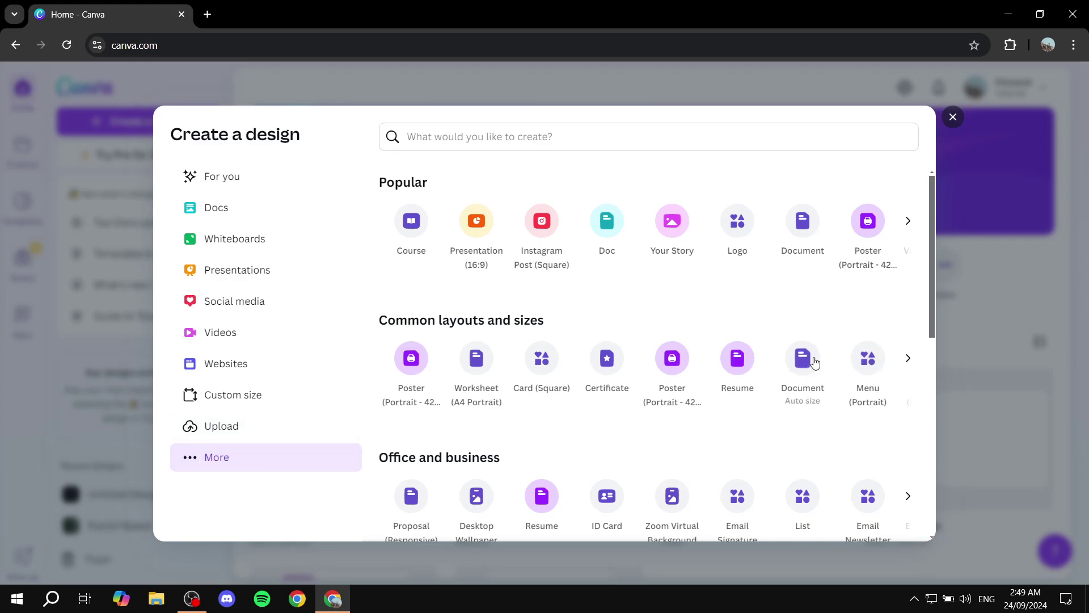
left_click(561, 144)
type("prof")
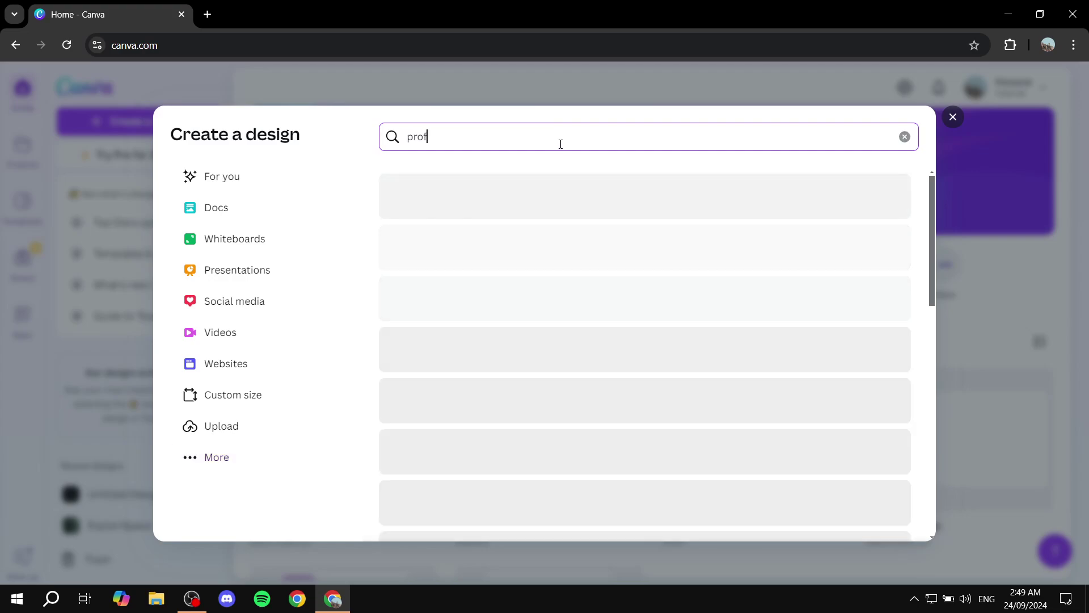
type("ile picture")
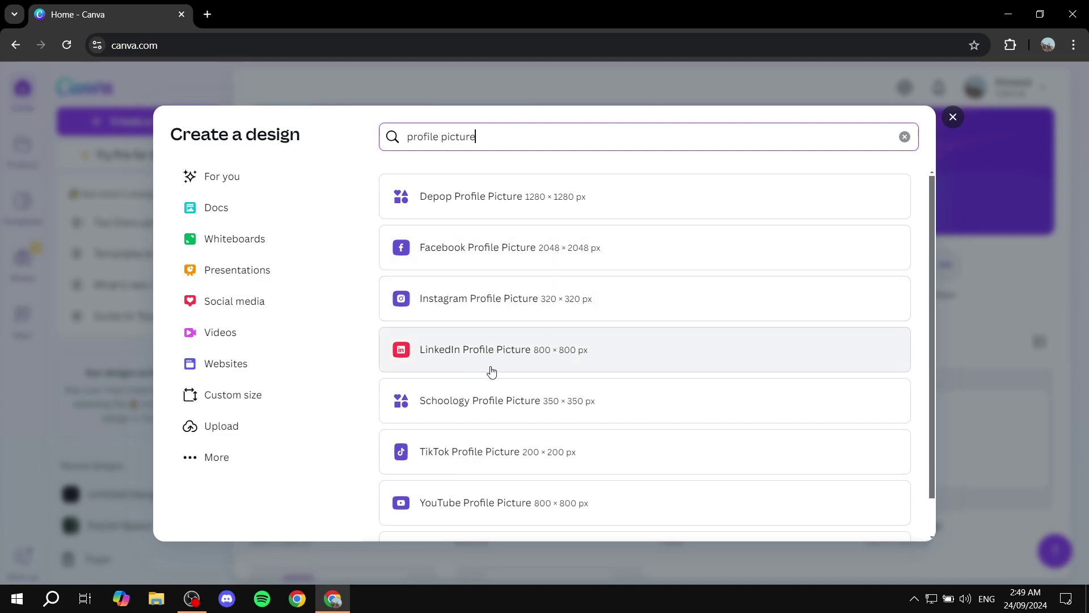
scroll(482, 371, "down", 1)
scroll(614, 413, "up", 1)
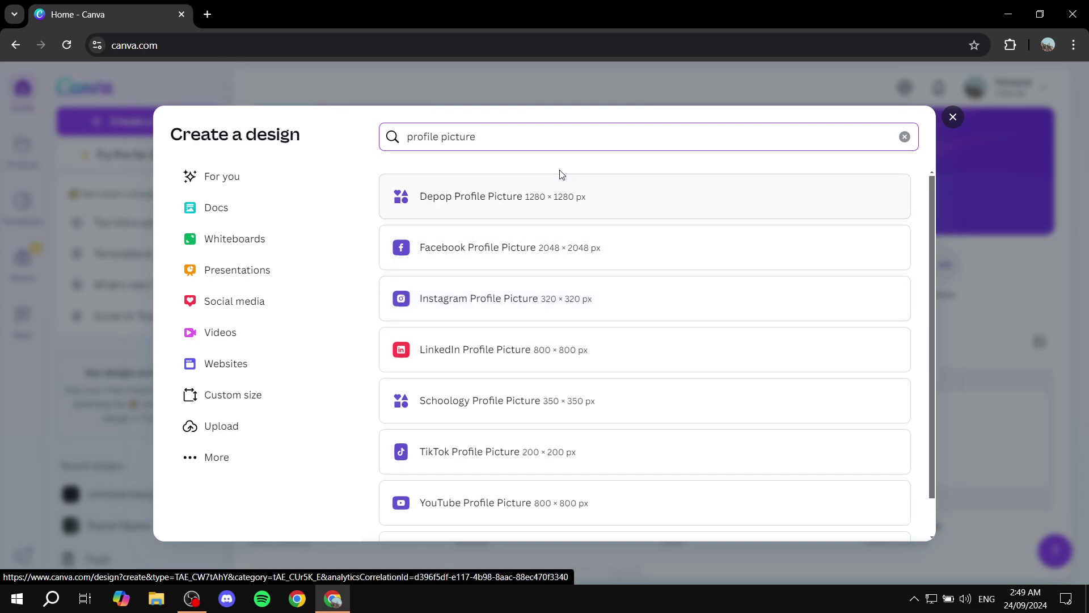
scroll(612, 329, "down", 2)
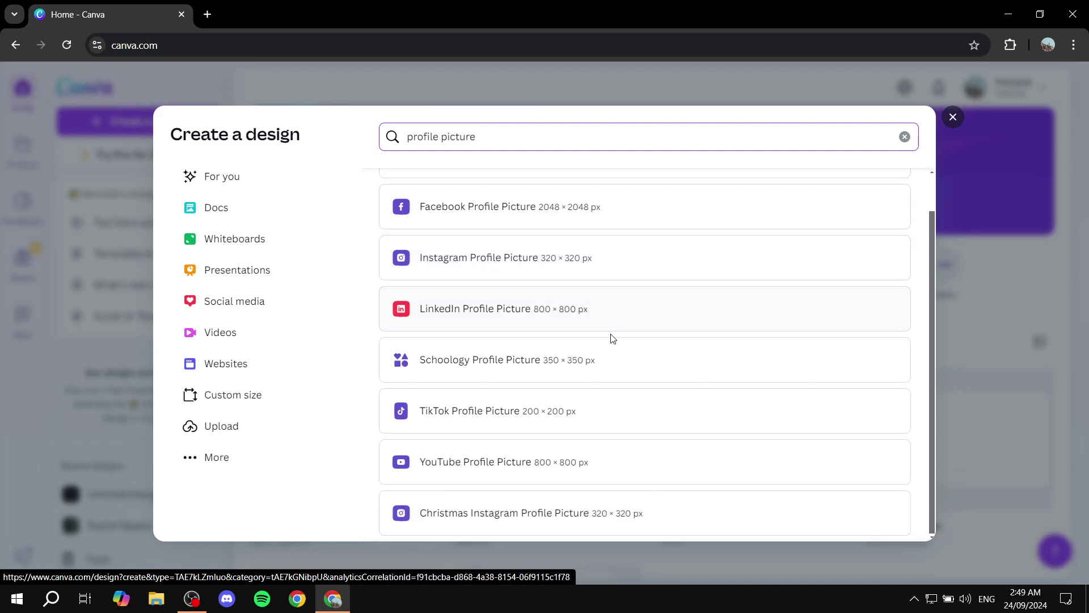
scroll(573, 284, "up", 1)
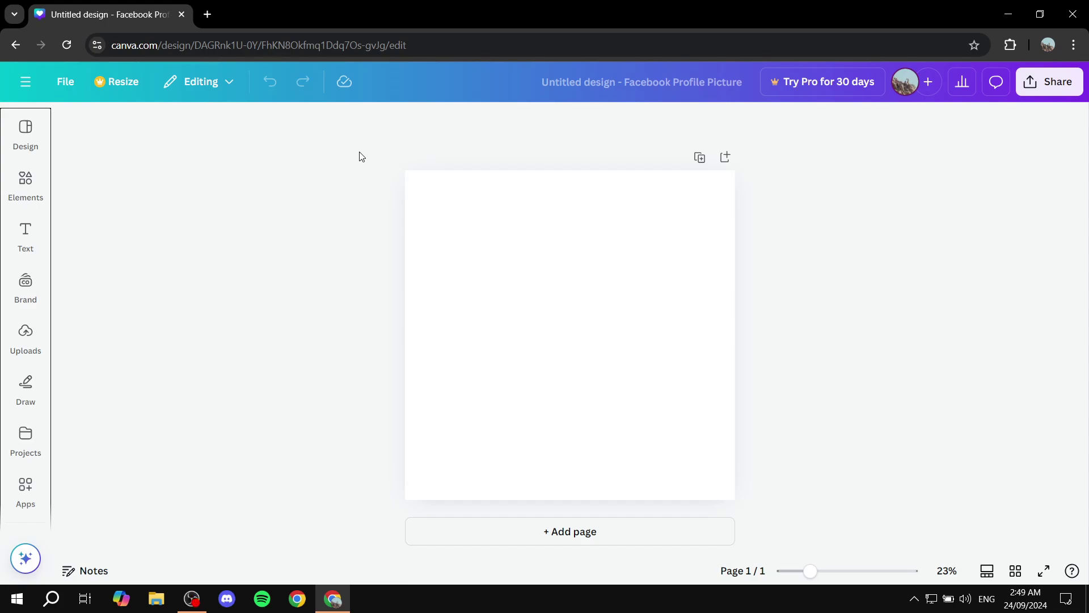
Apply the Happy Halloween Ghostly Greetings template to the blank page.
left_click(622, 296)
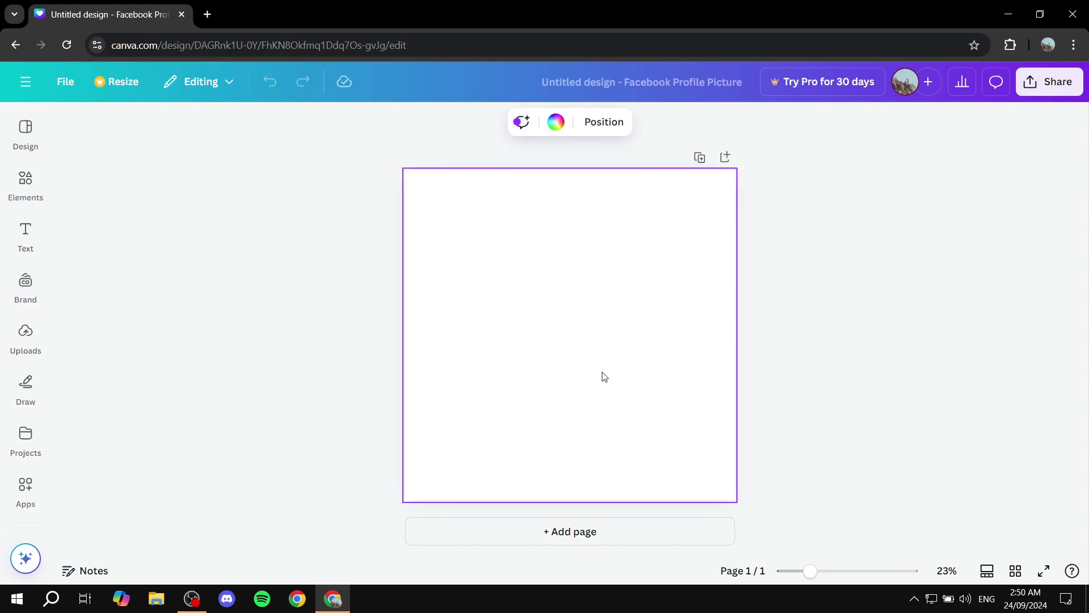
left_click(26, 335)
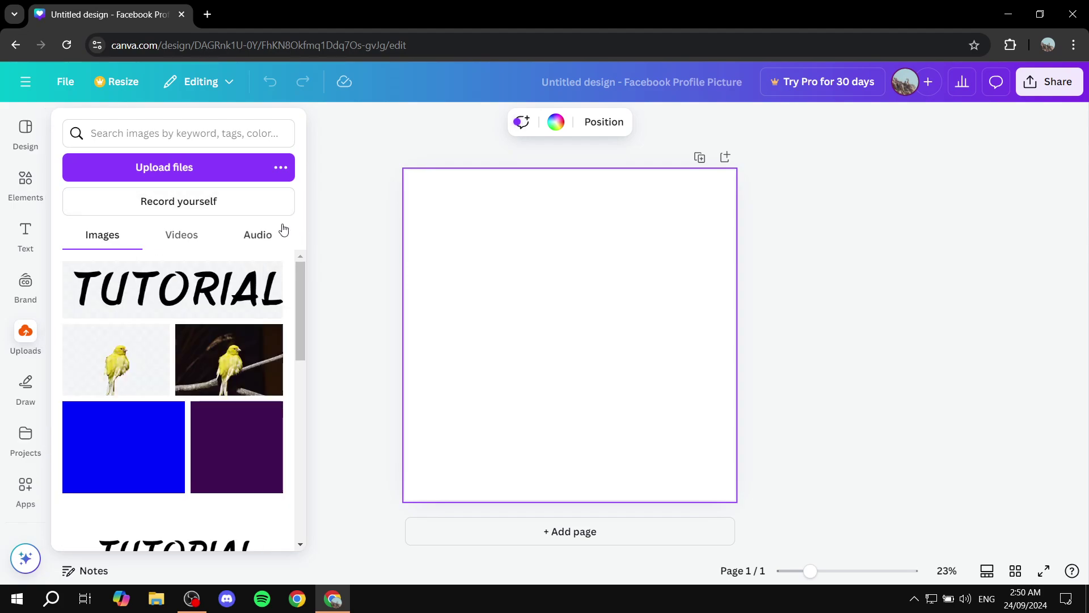
left_click(344, 250)
left_click(26, 335)
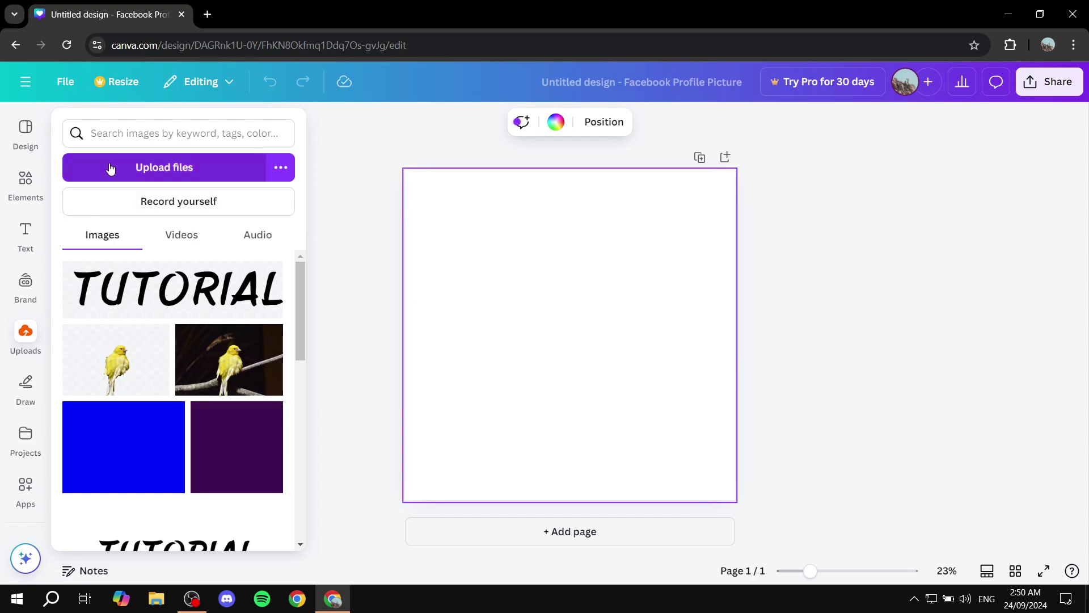
left_click(25, 130)
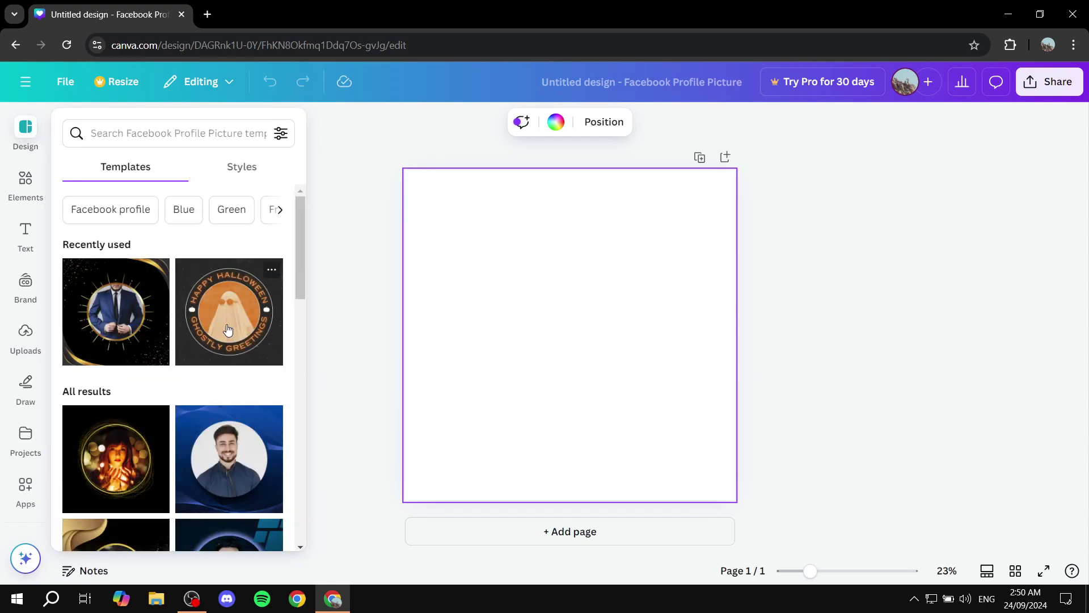
left_click(227, 329)
left_click(364, 329)
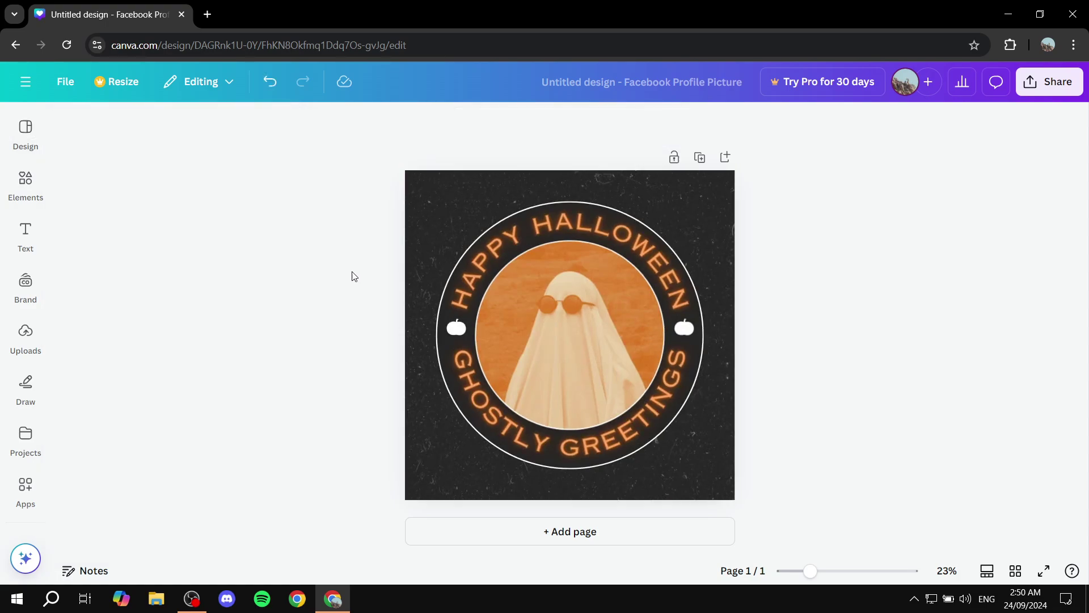
left_click(26, 131)
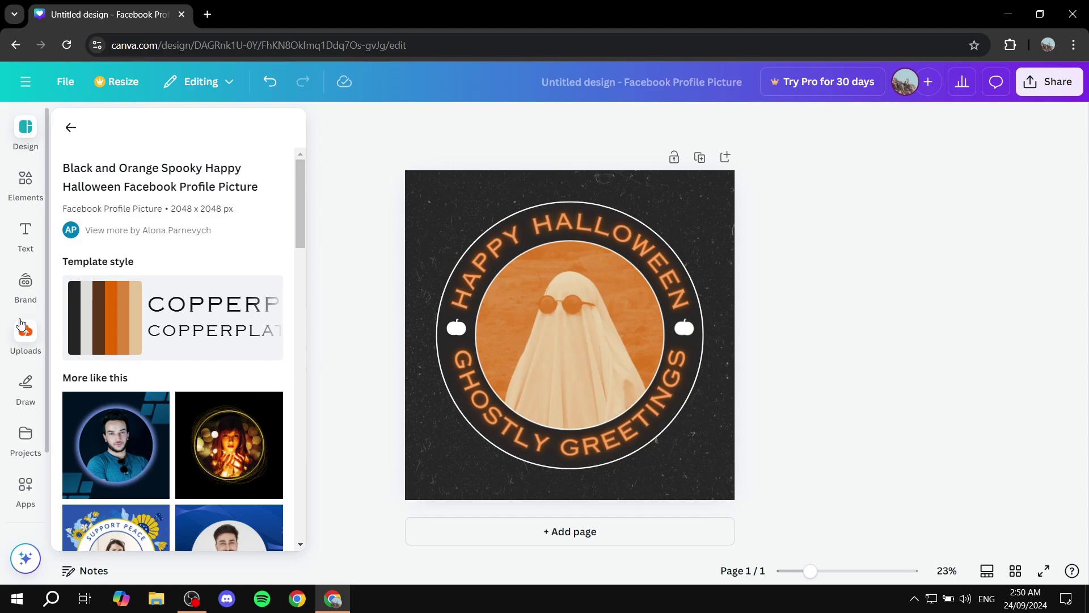
Replace the ghost photo in the circle with the solid blue uploaded image.
left_click(26, 283)
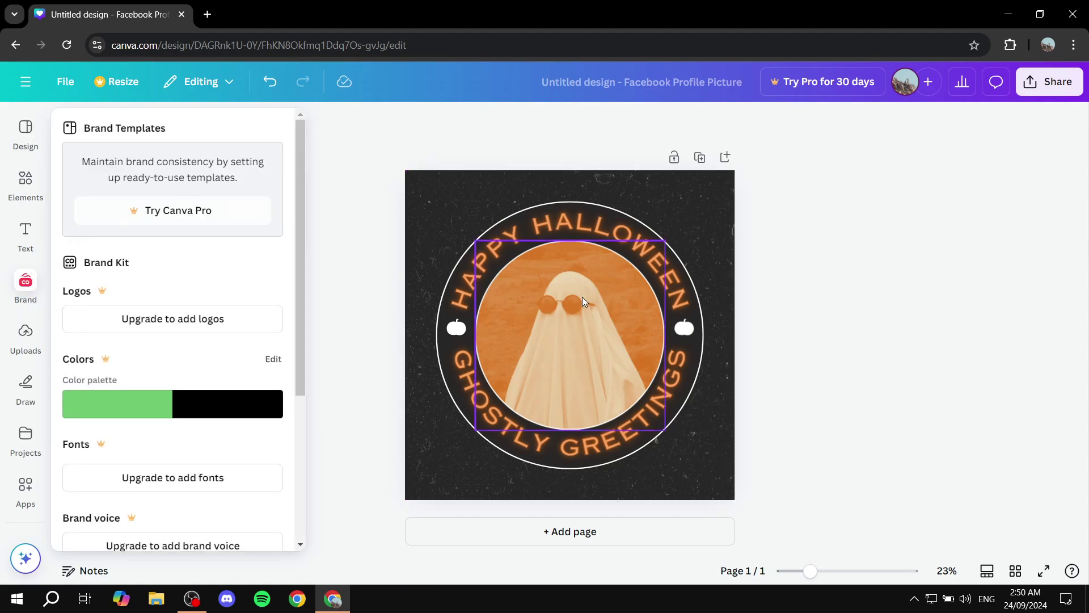
left_click(560, 336)
left_click(563, 332)
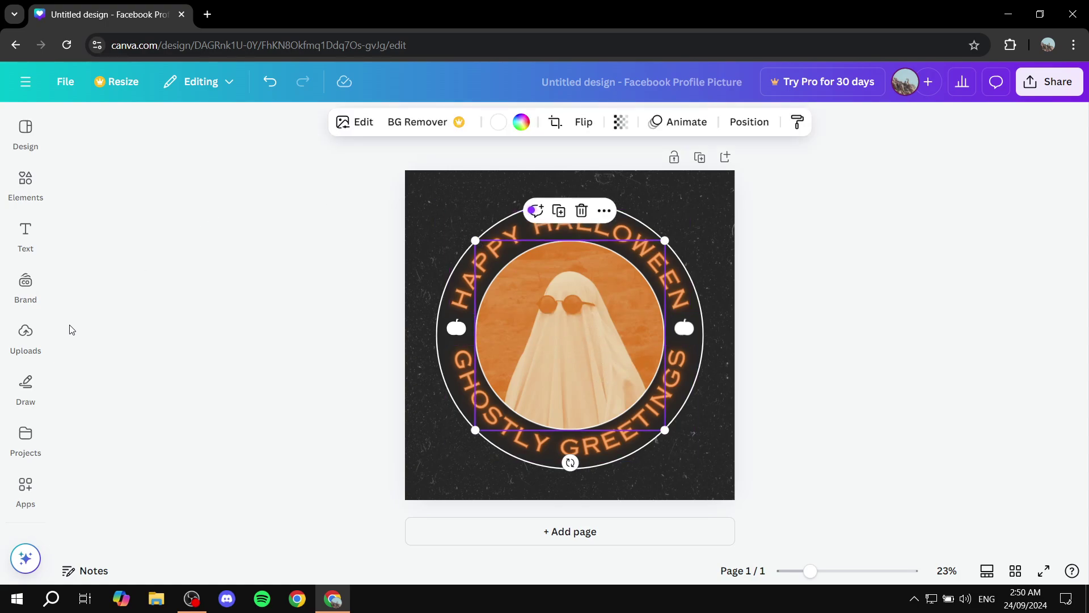
left_click(26, 337)
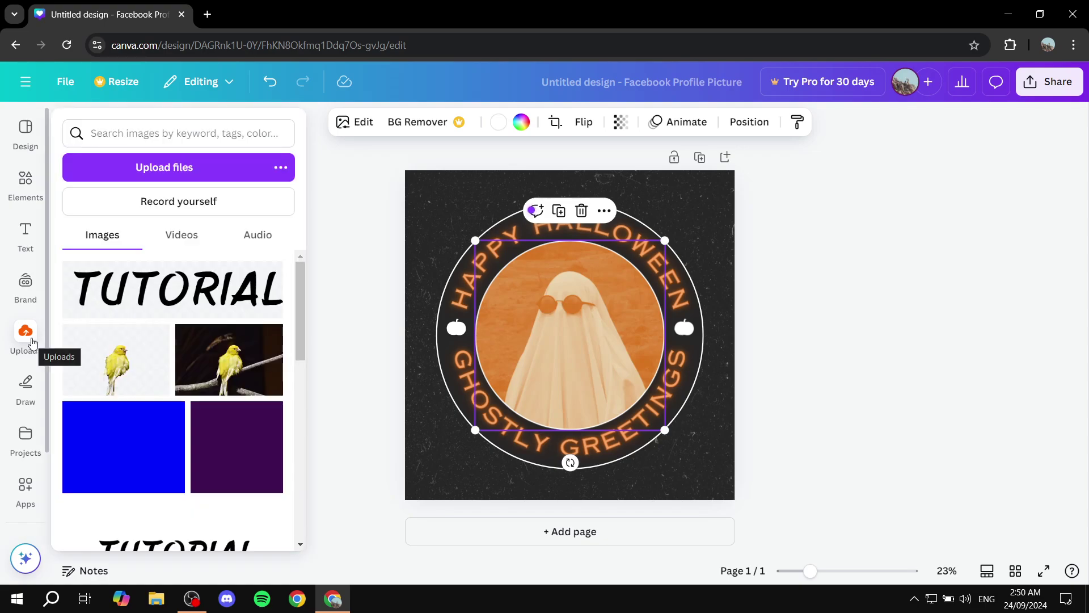
left_click(32, 339)
left_click(31, 321)
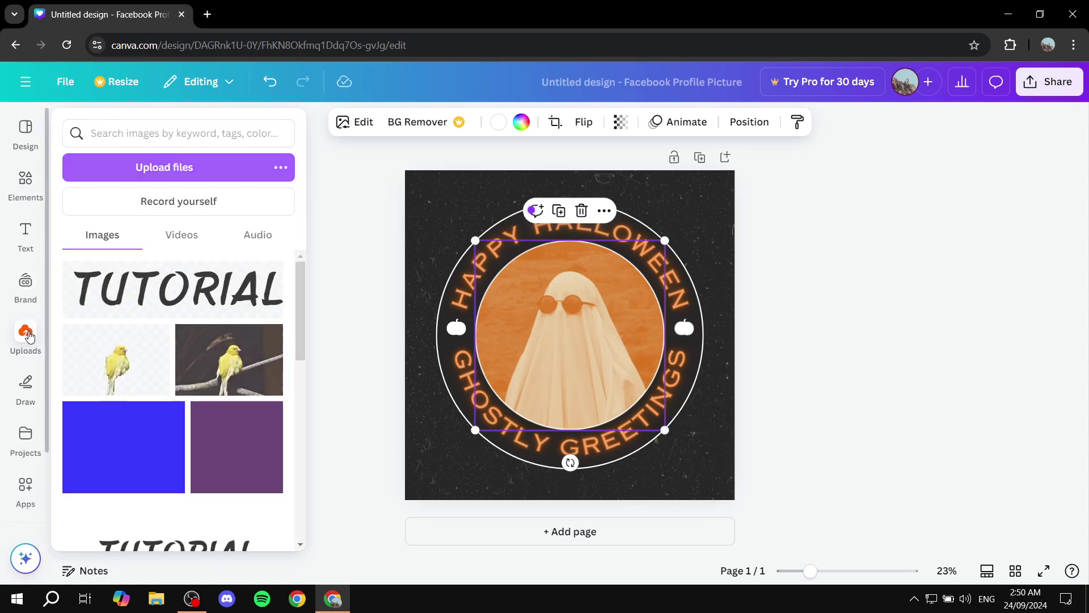
scroll(142, 370, "down", 5)
scroll(146, 358, "down", 3)
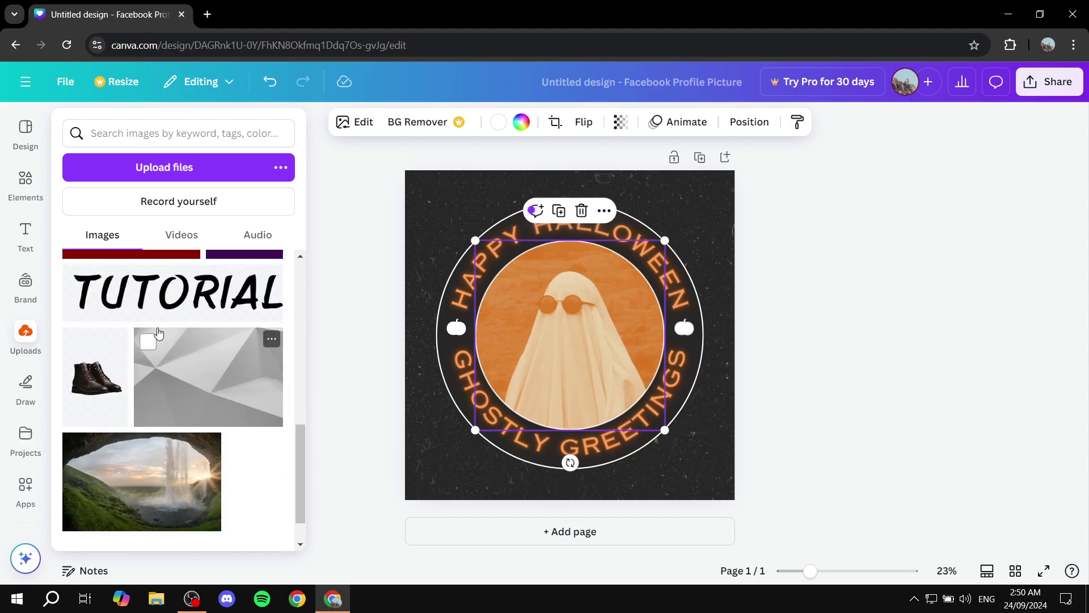
scroll(156, 341, "up", 4)
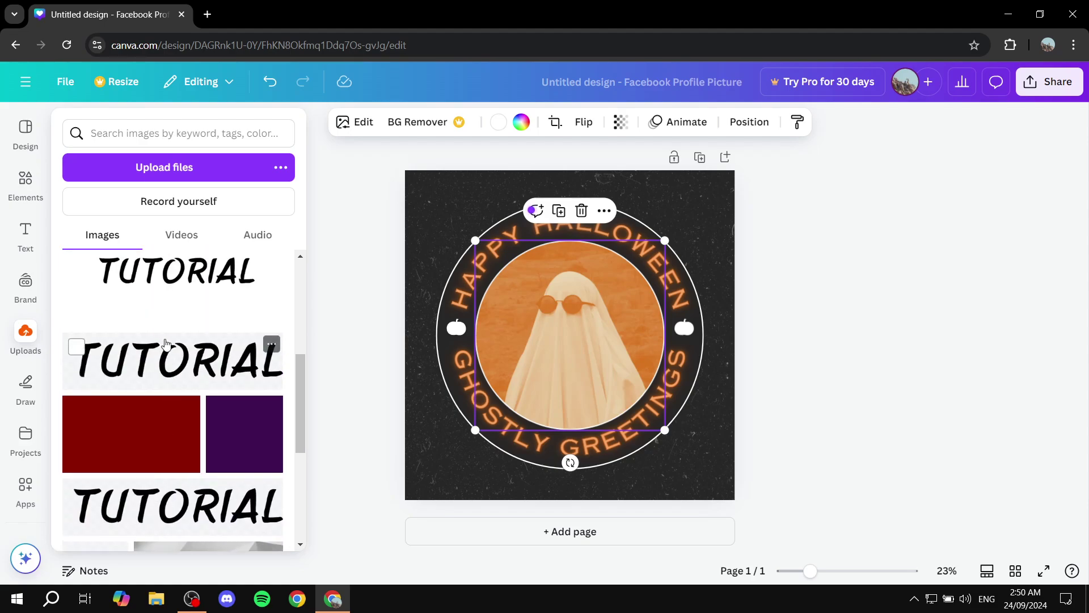
scroll(148, 340, "up", 3)
left_click_drag(148, 322, 551, 318)
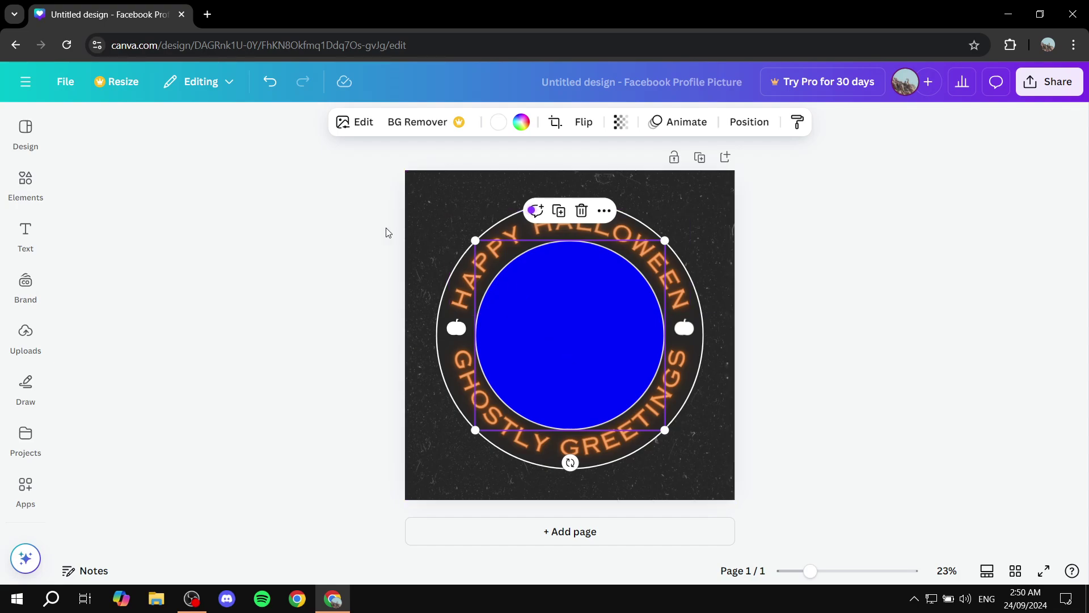
Add page 2 with the black-and-gold sunburst template and delete its portrait photo and frame.
left_click(560, 532)
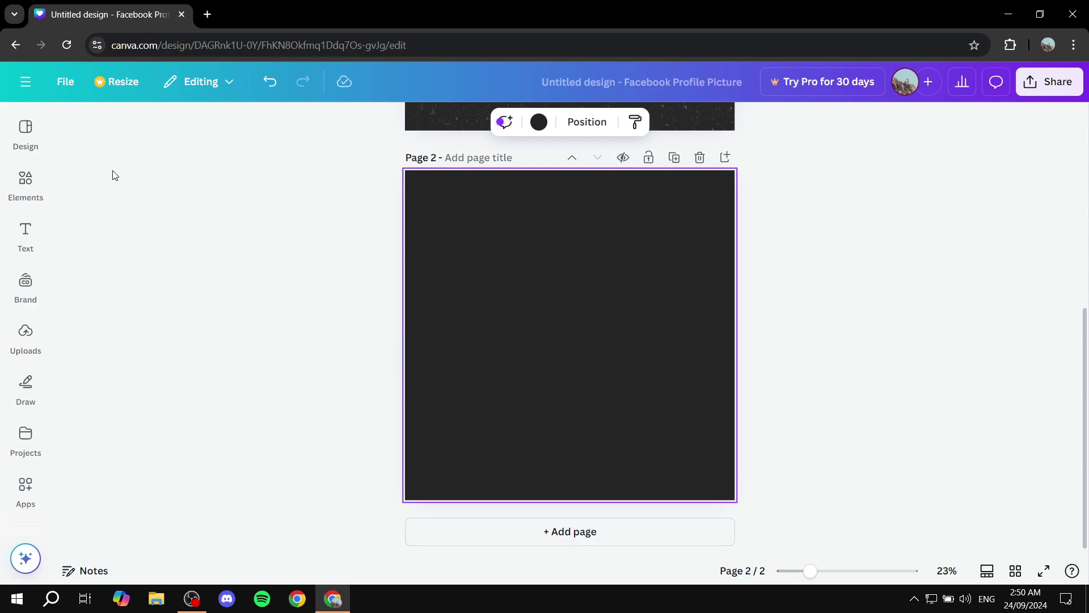
left_click(32, 134)
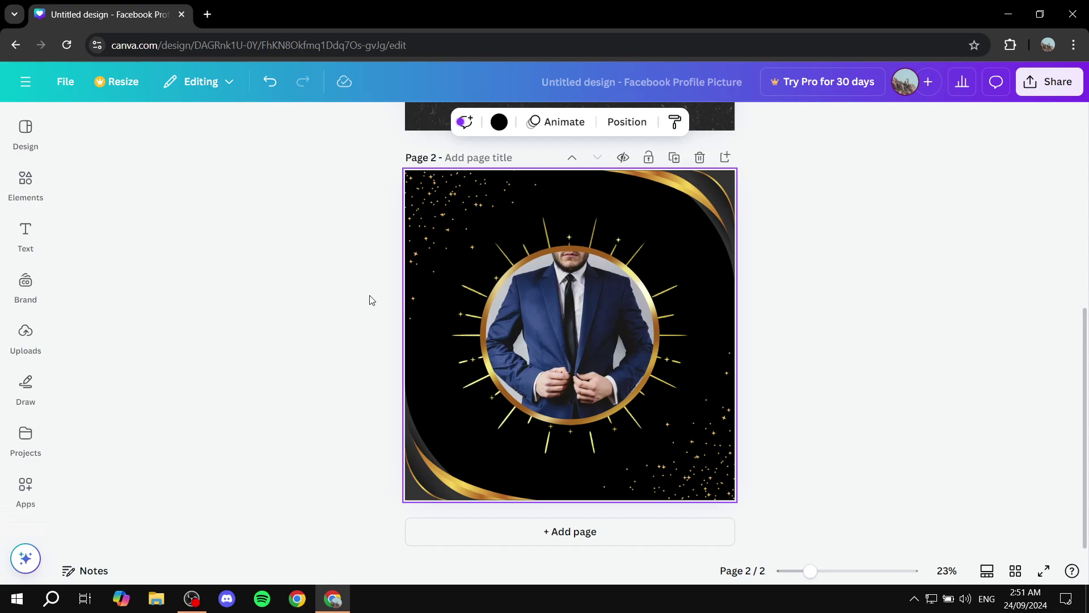
left_click(643, 337)
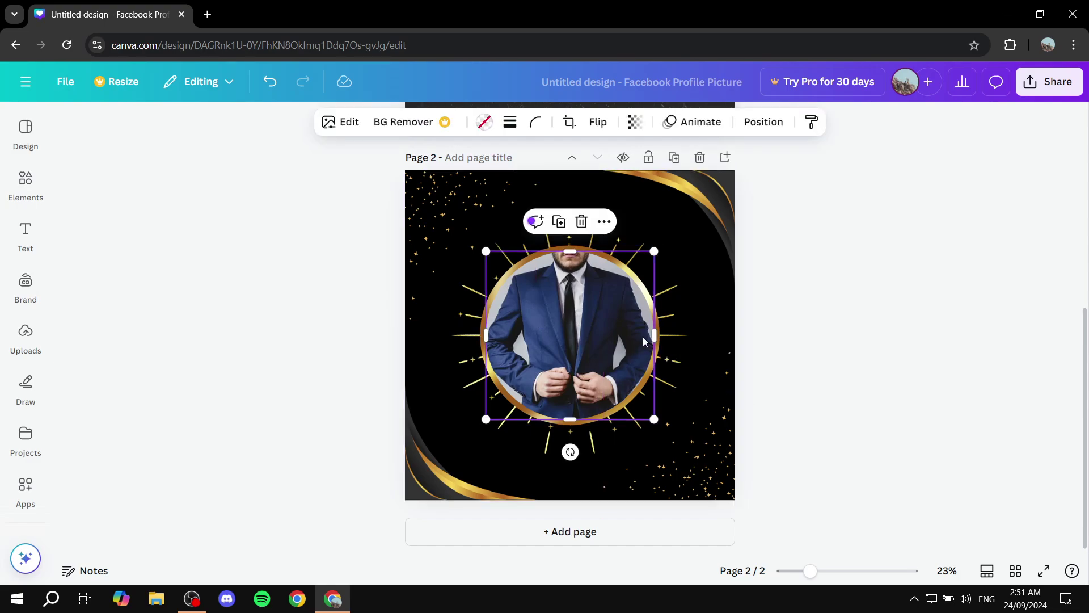
key("Delete")
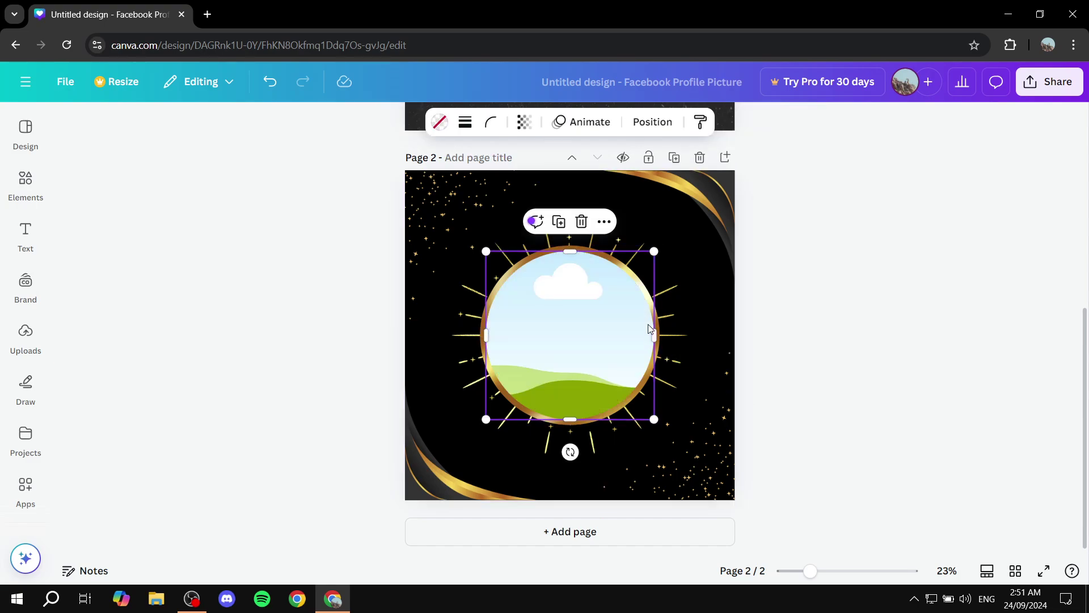
key("Delete")
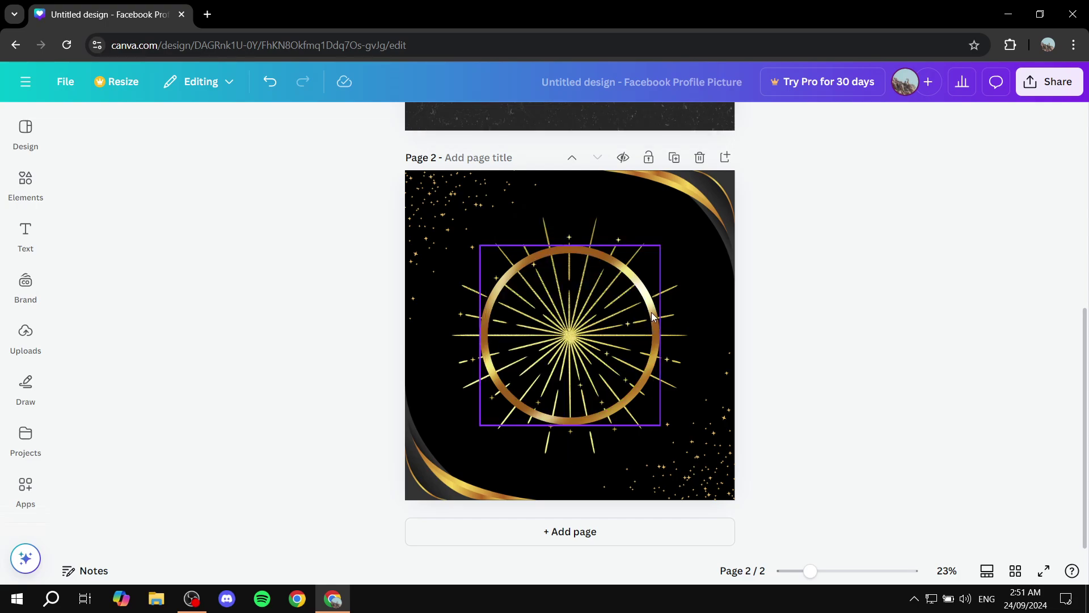
Add an 'ADD SOME TEXT' text box and change all white to gold #e4b359.
left_click(25, 234)
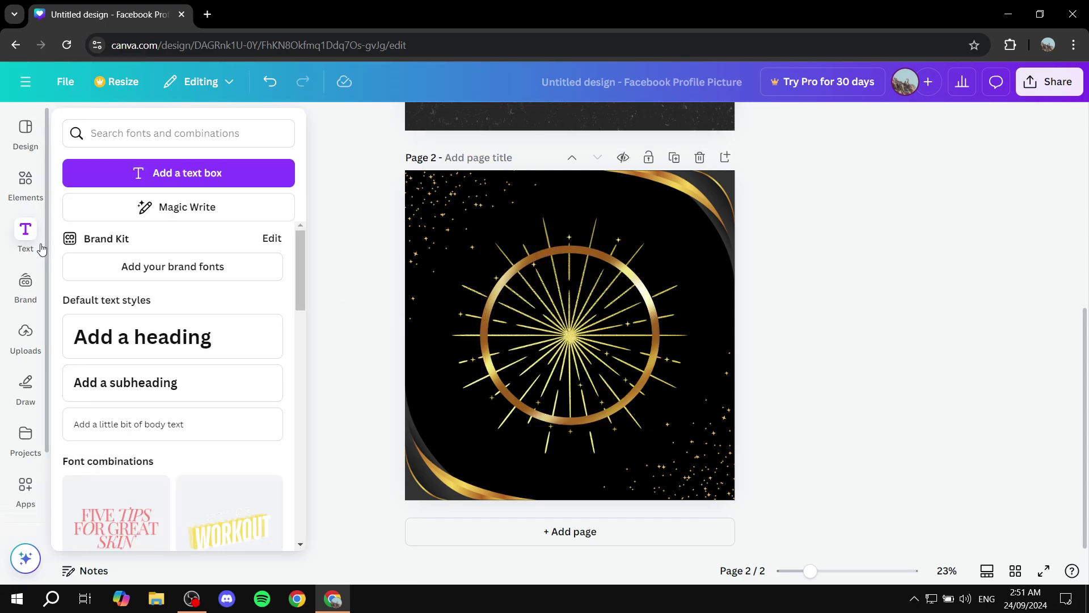
left_click(161, 178)
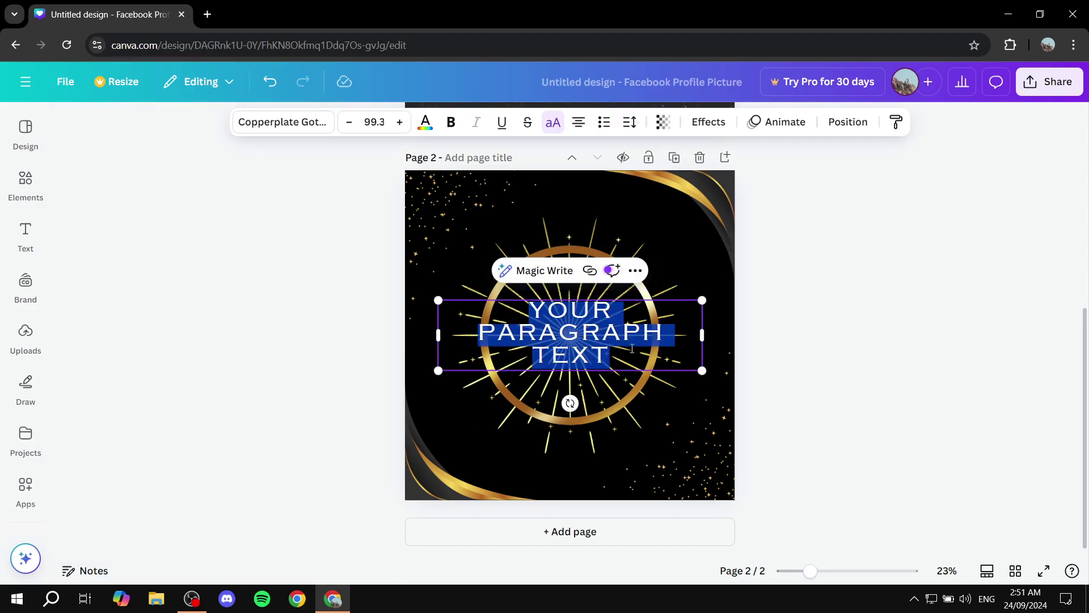
type("ADD SOME")
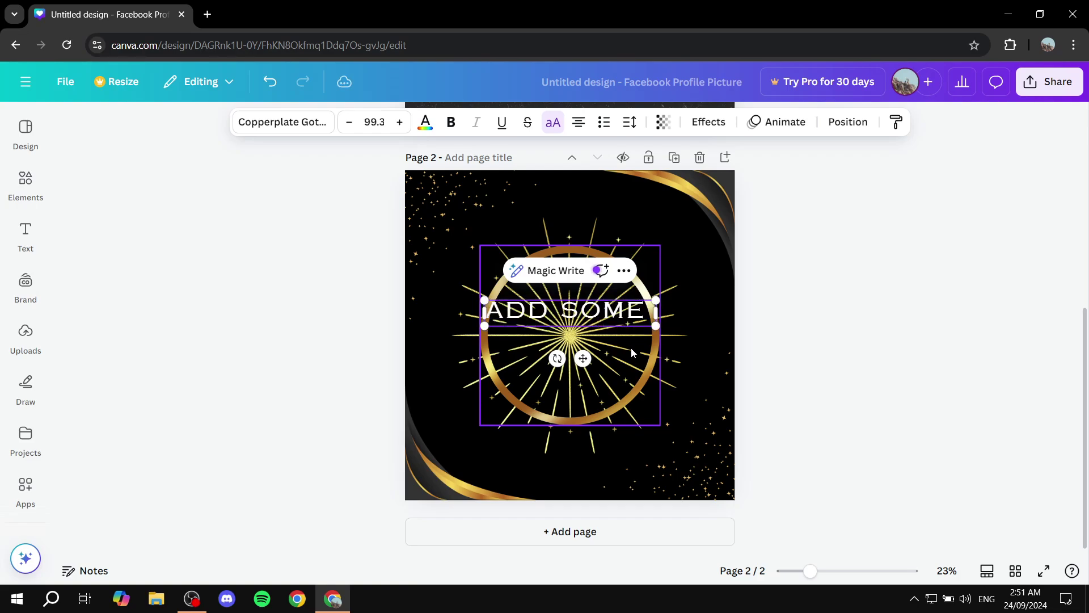
type(" TEXT")
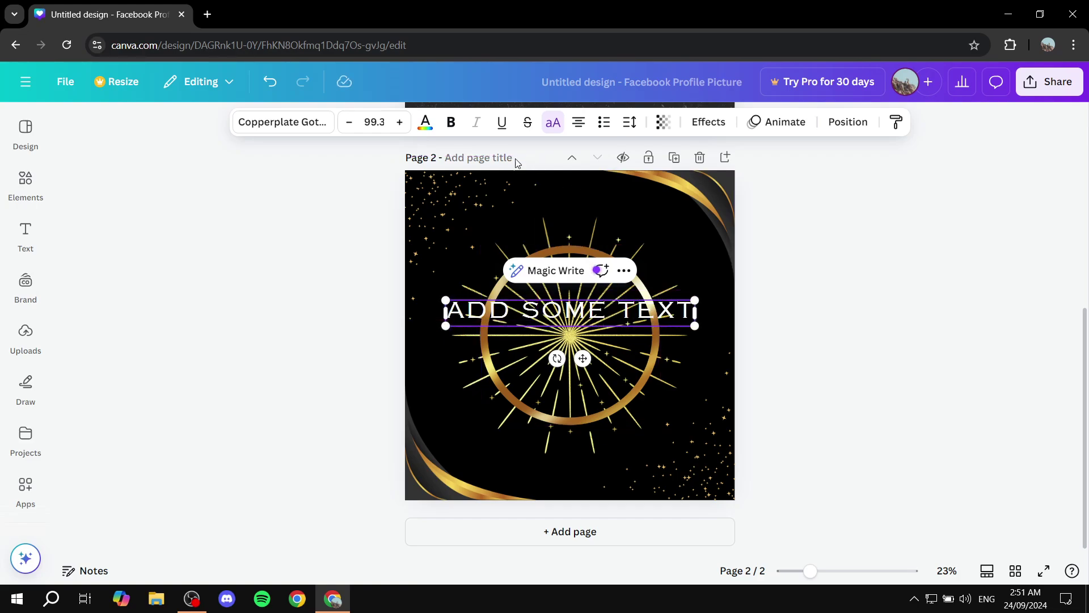
left_click(425, 122)
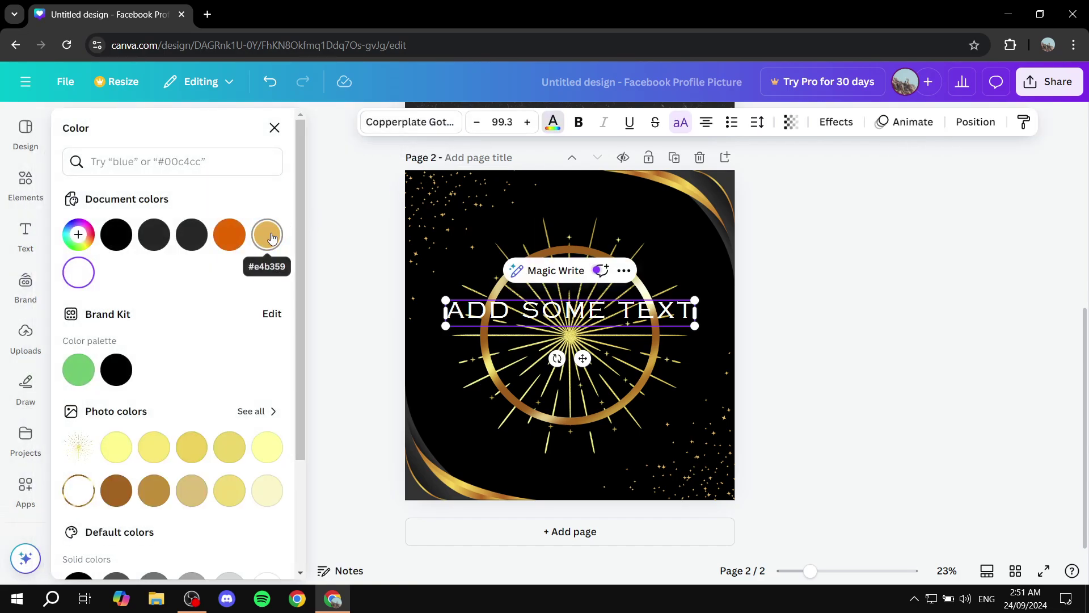
left_click(272, 237)
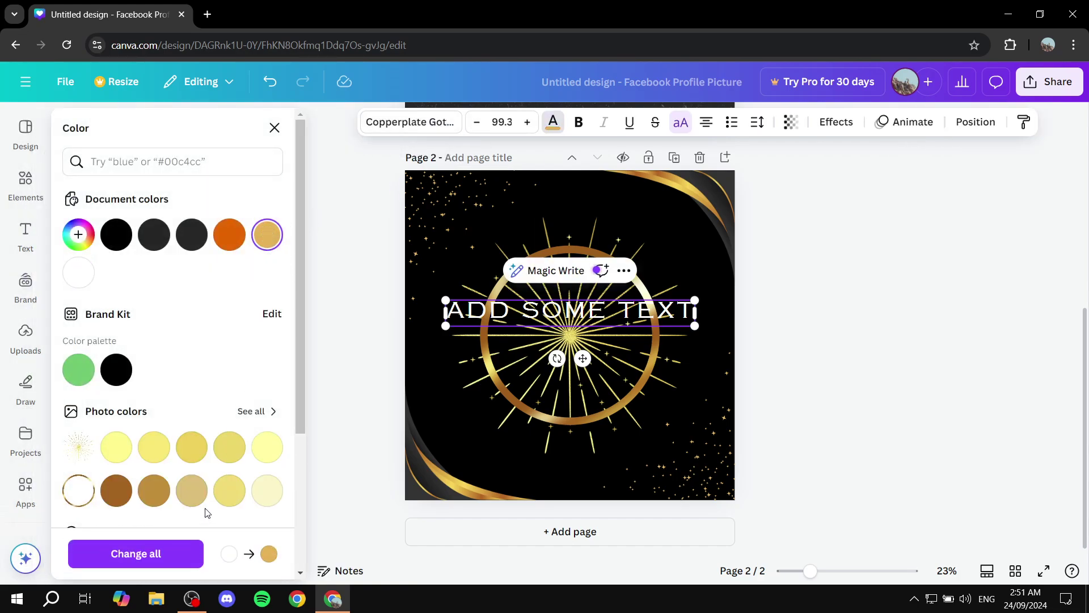
left_click(170, 554)
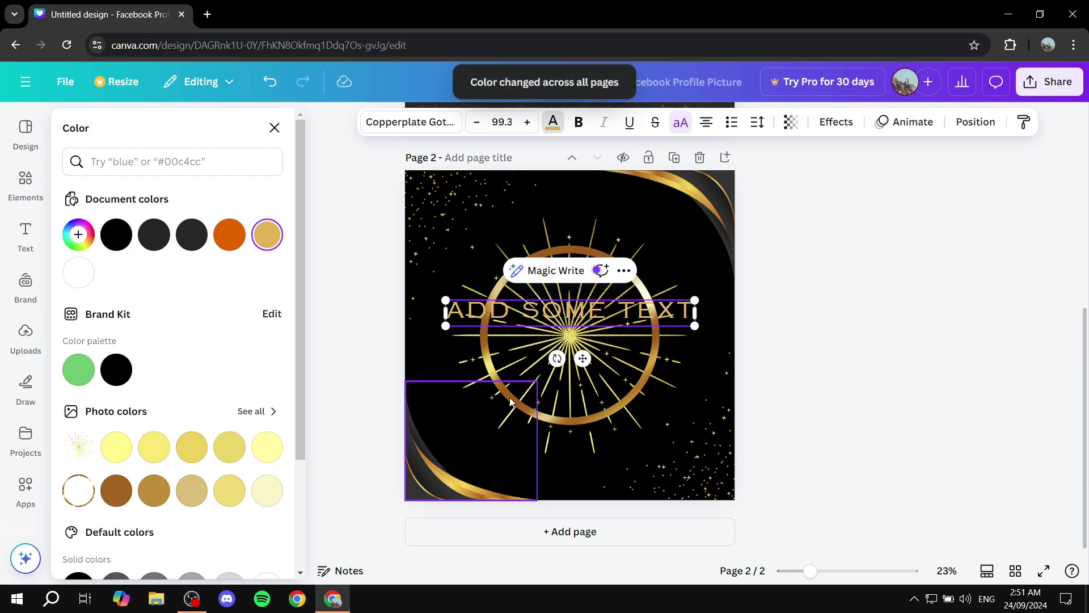
Enlarge the heading to size 118, centre it across the ring, and pick black as its colour.
left_click_drag(694, 326, 741, 330)
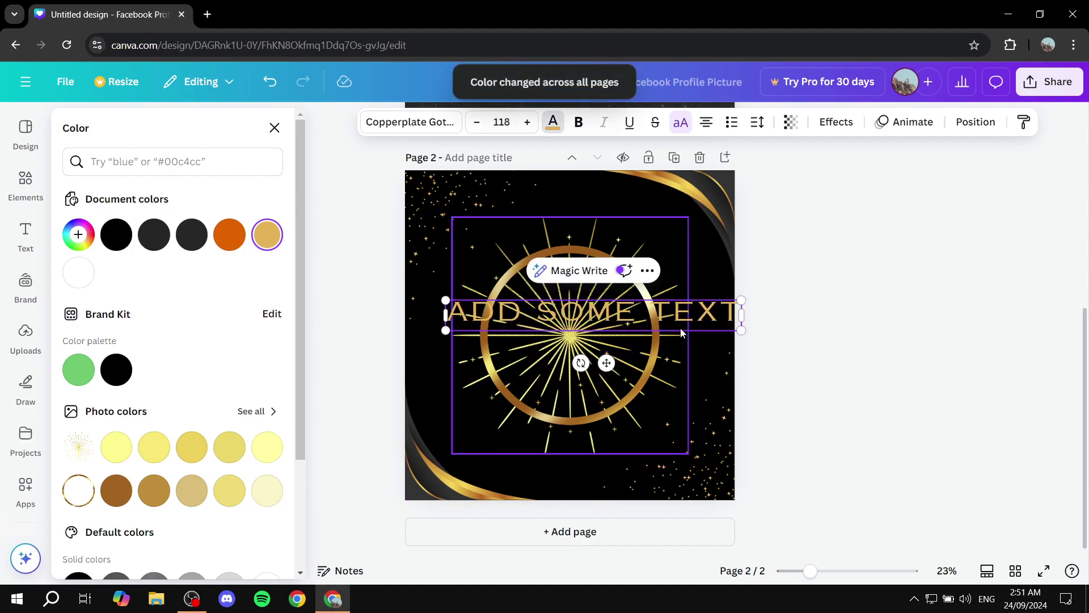
key("Escape")
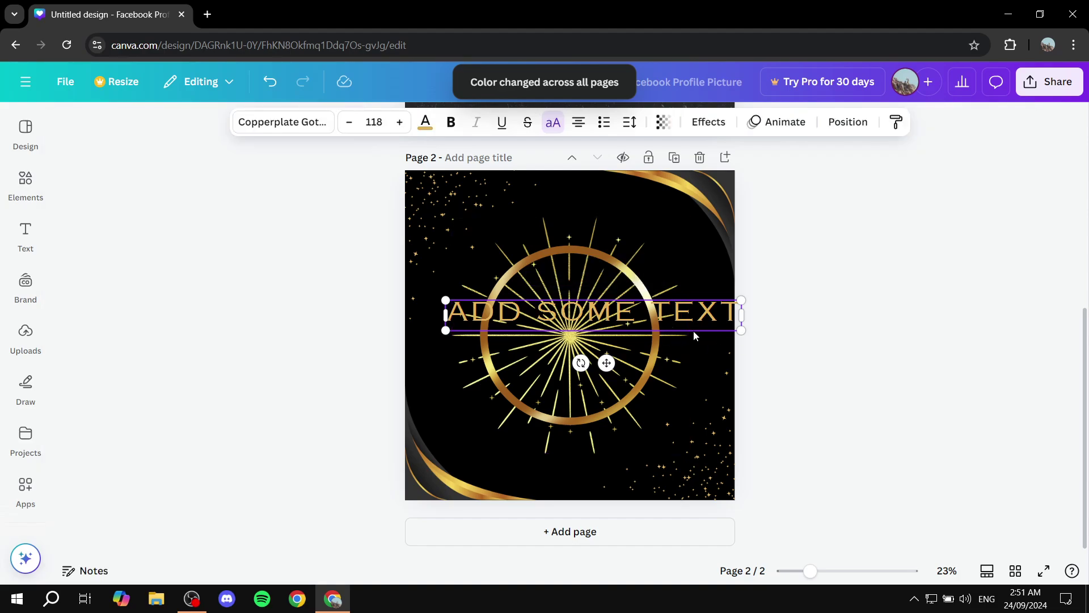
left_click(685, 271)
left_click_drag(569, 311, 550, 333)
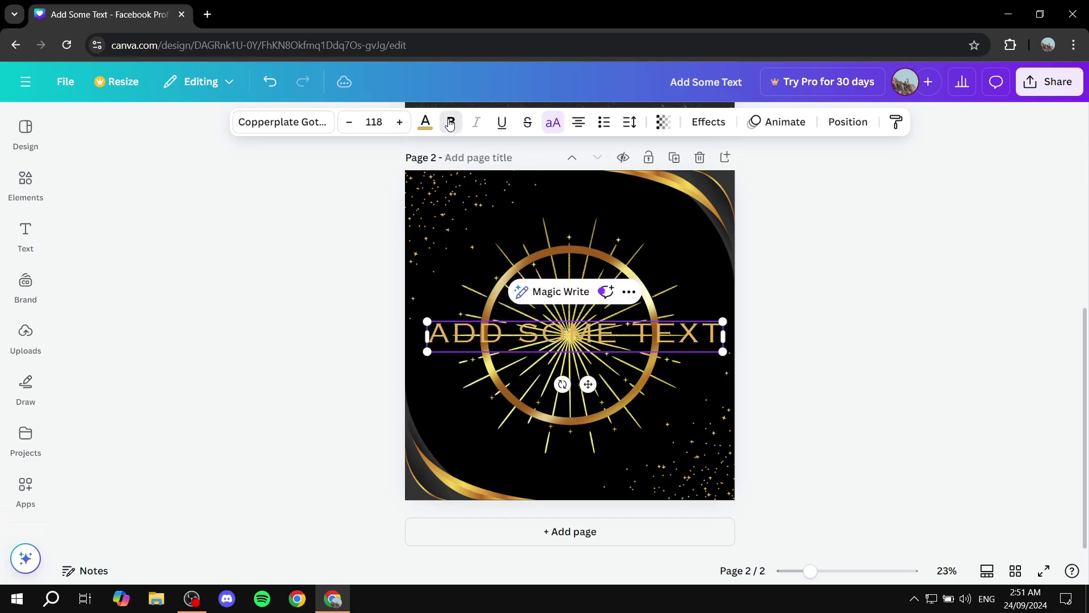
left_click(425, 122)
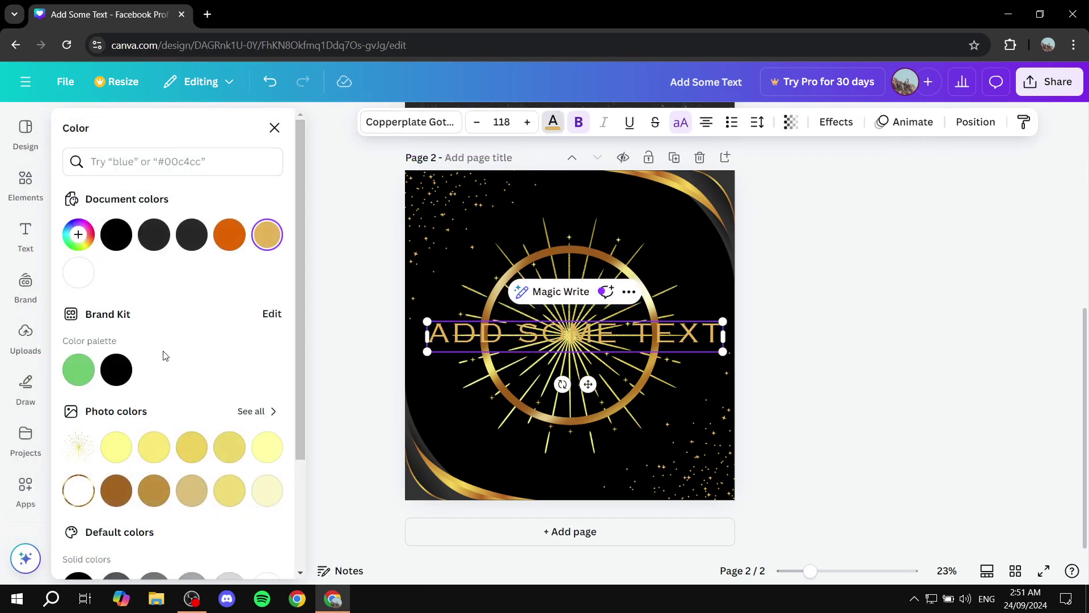
left_click(120, 234)
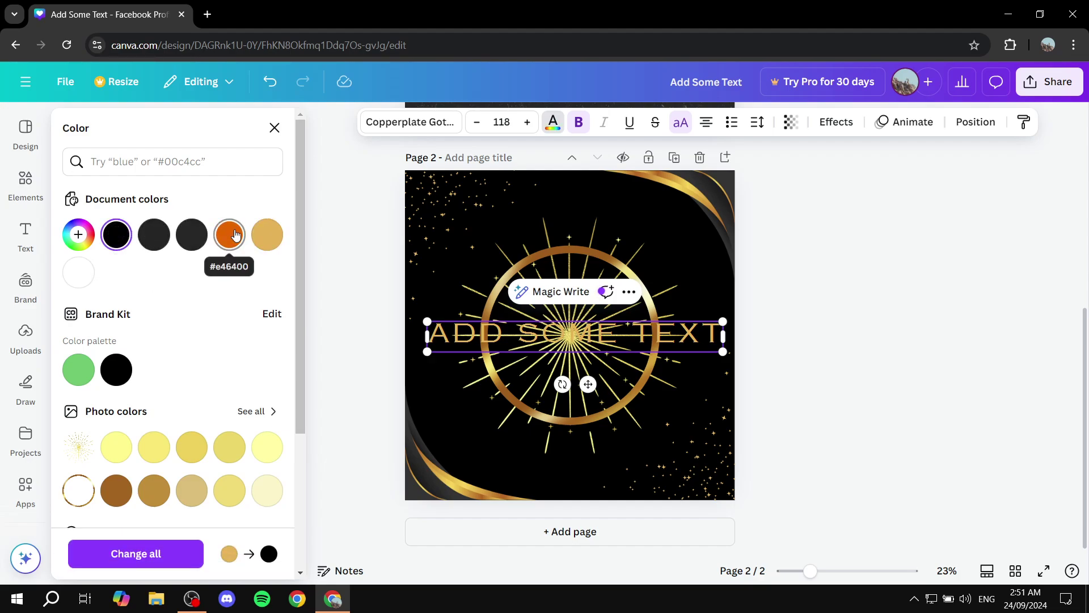
Revert the heading to white with Change all and scroll back up to page 1.
left_click(316, 214)
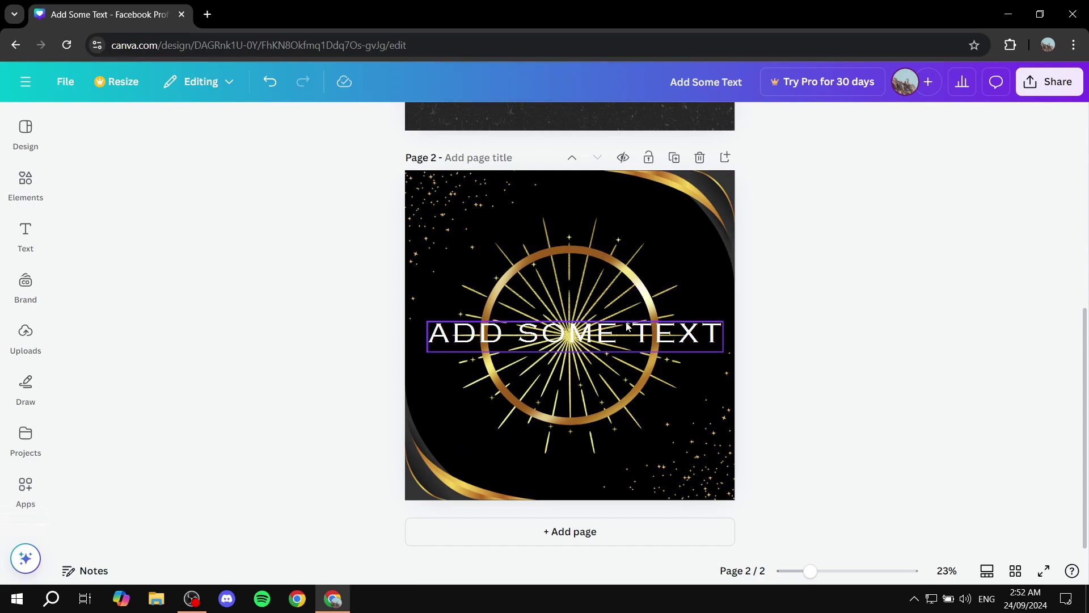
scroll(615, 213, "up", 5)
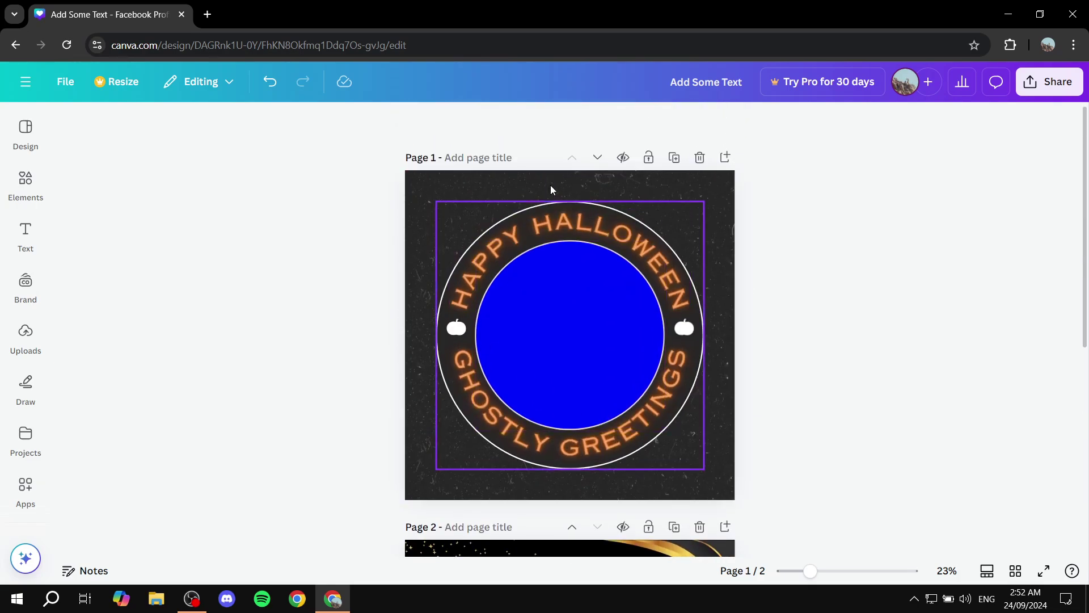
scroll(539, 305, "down", 5)
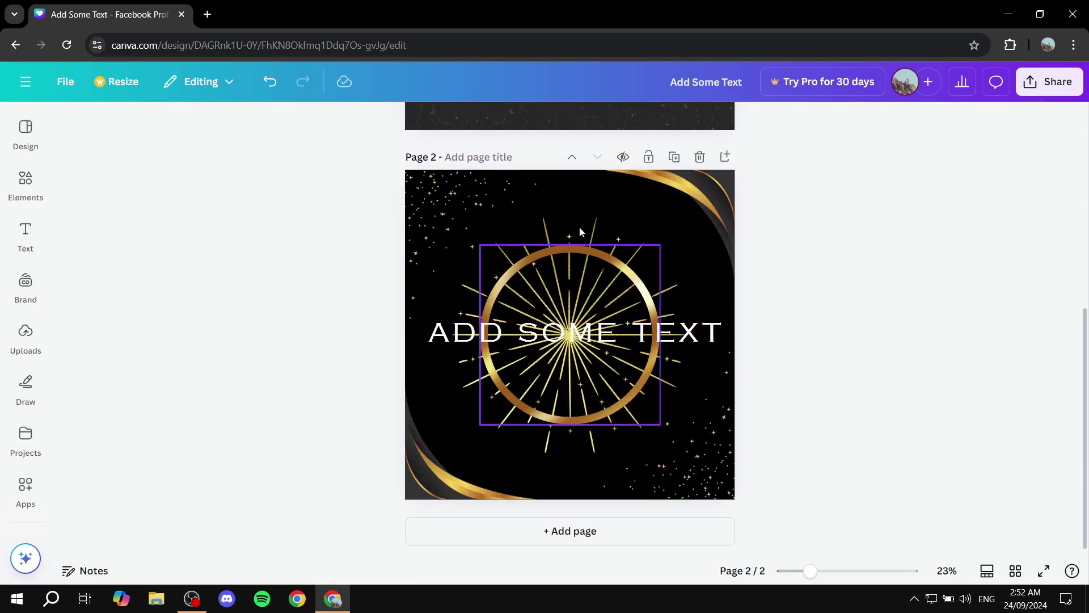
scroll(342, 228, "up", 5)
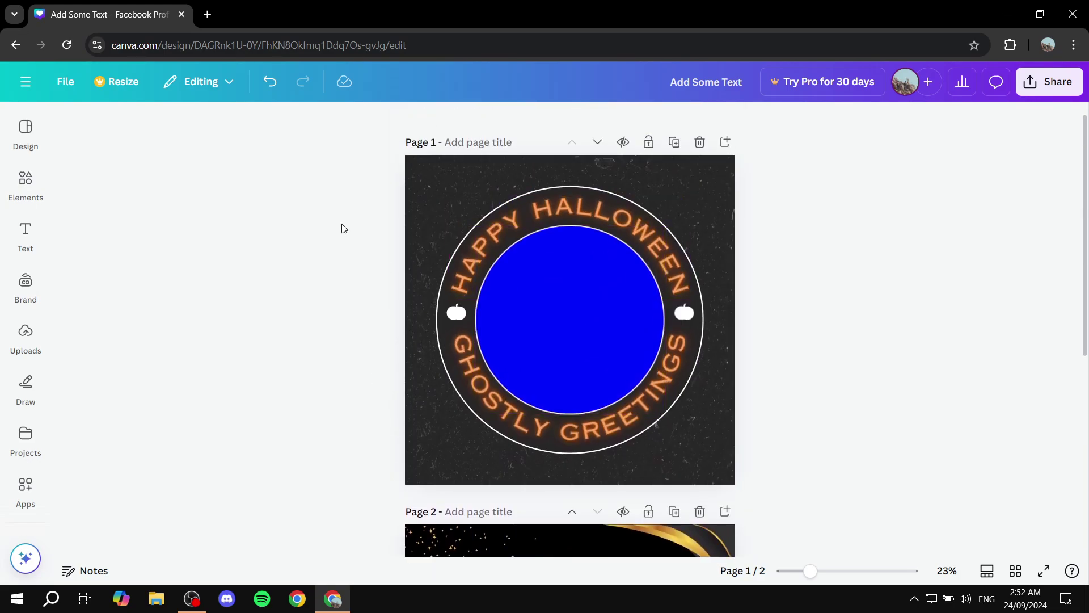
scroll(667, 195, "up", 1)
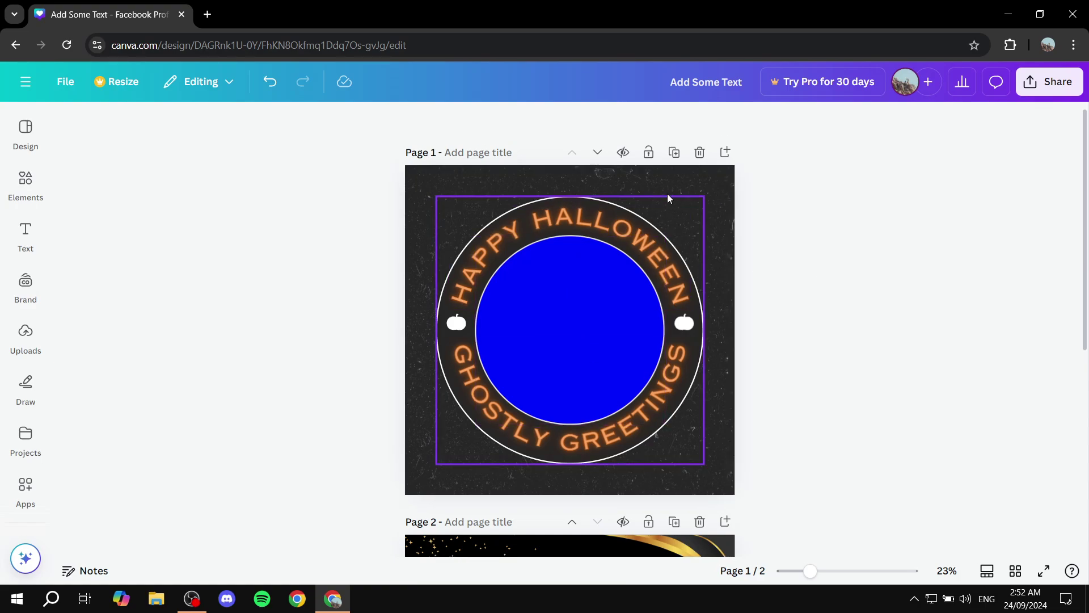
Give page 1's dark background image a Rise animation that plays only on enter.
left_click(526, 183)
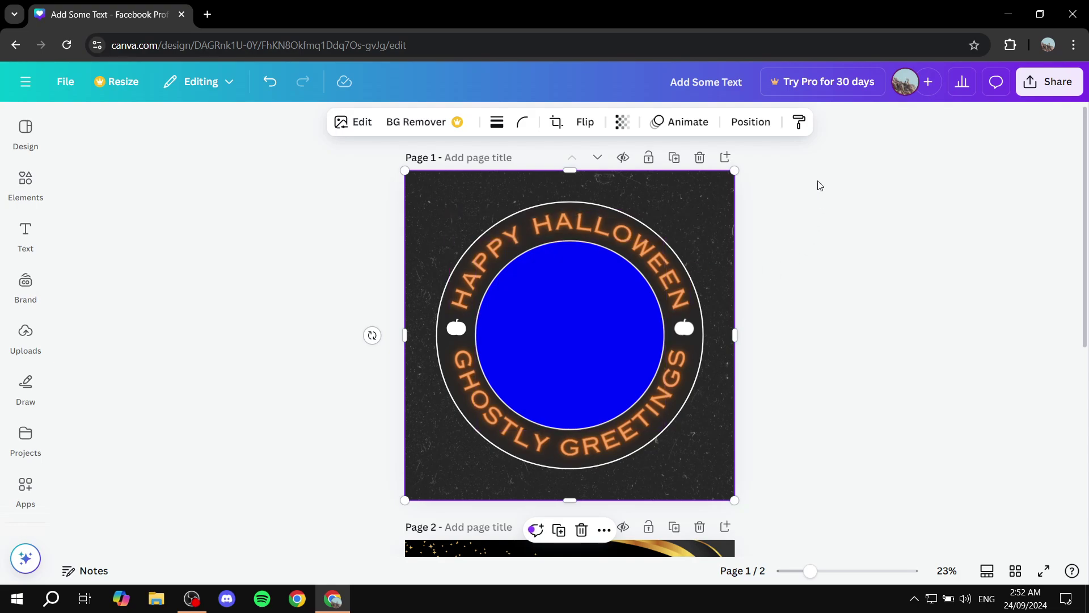
left_click(688, 123)
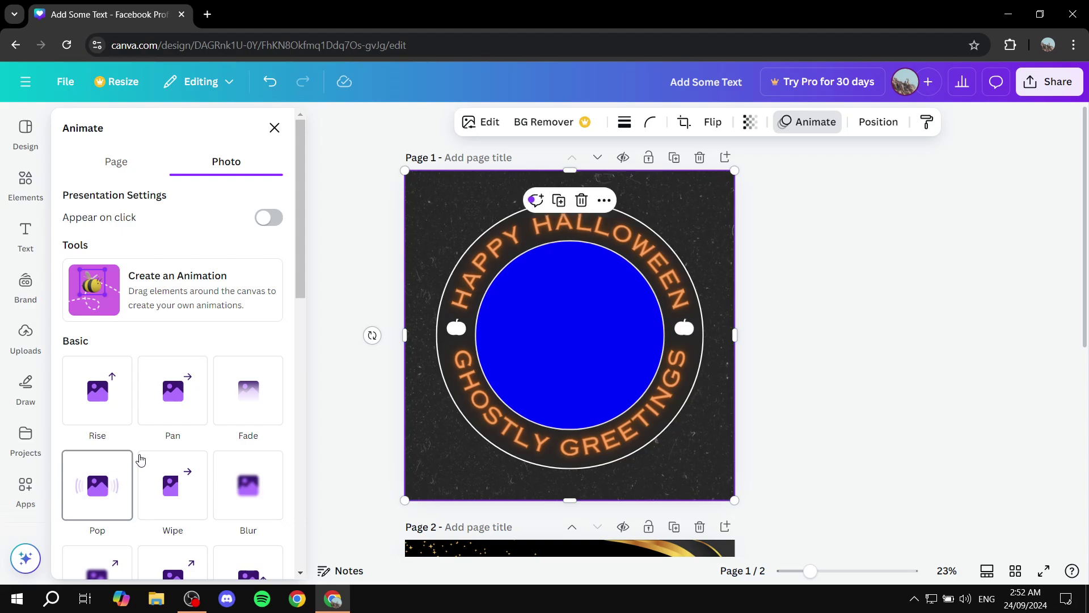
scroll(102, 504, "down", 1)
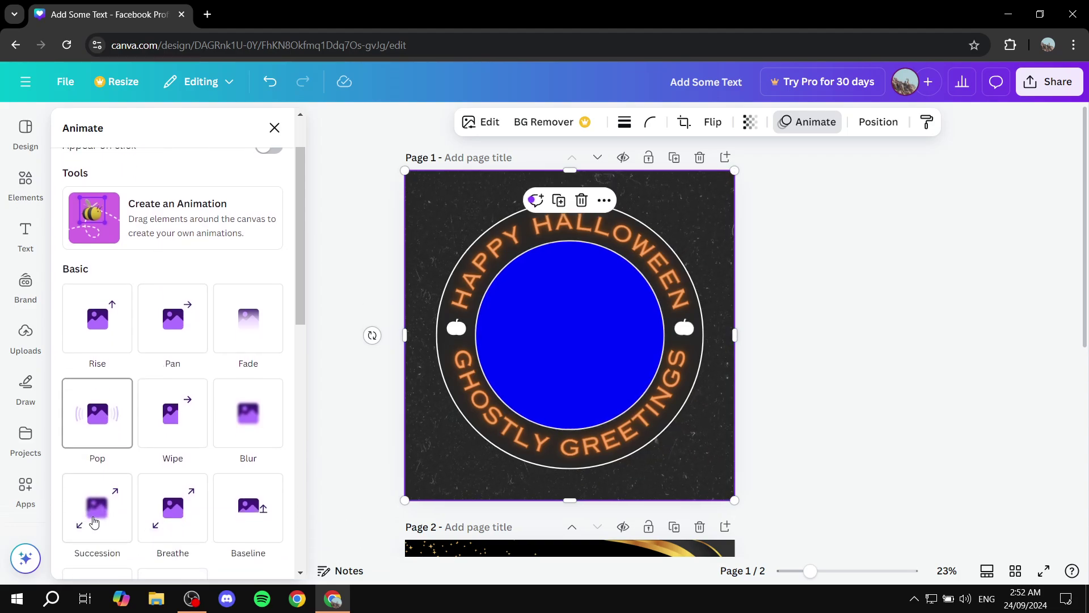
left_click(115, 335)
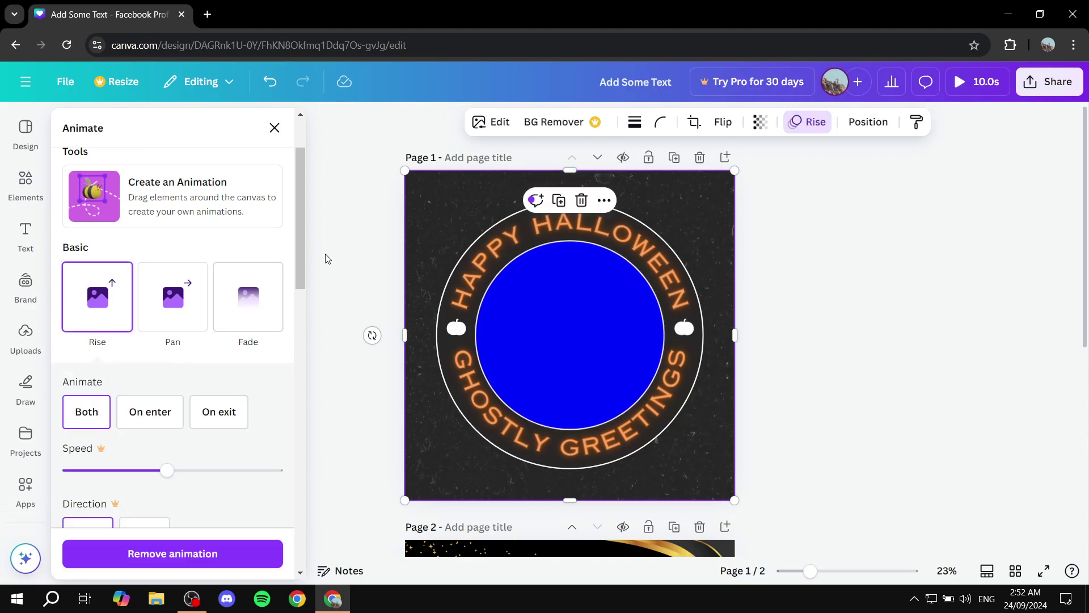
left_click(161, 414)
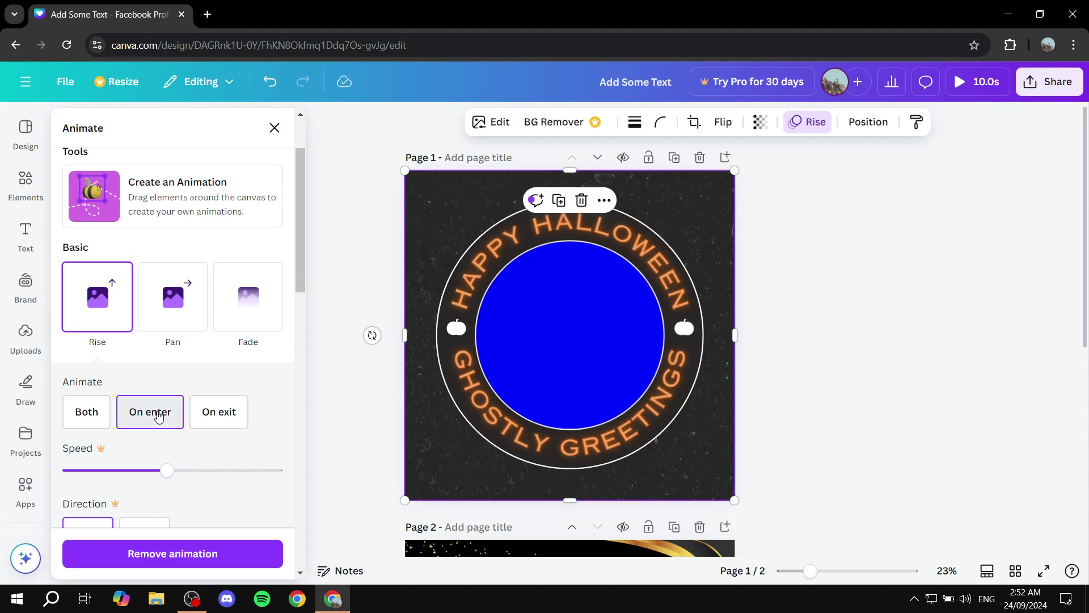
left_click(275, 128)
Restore the Halloween page to first place and close the Page Animations panel.
scroll(522, 387, "down", 3)
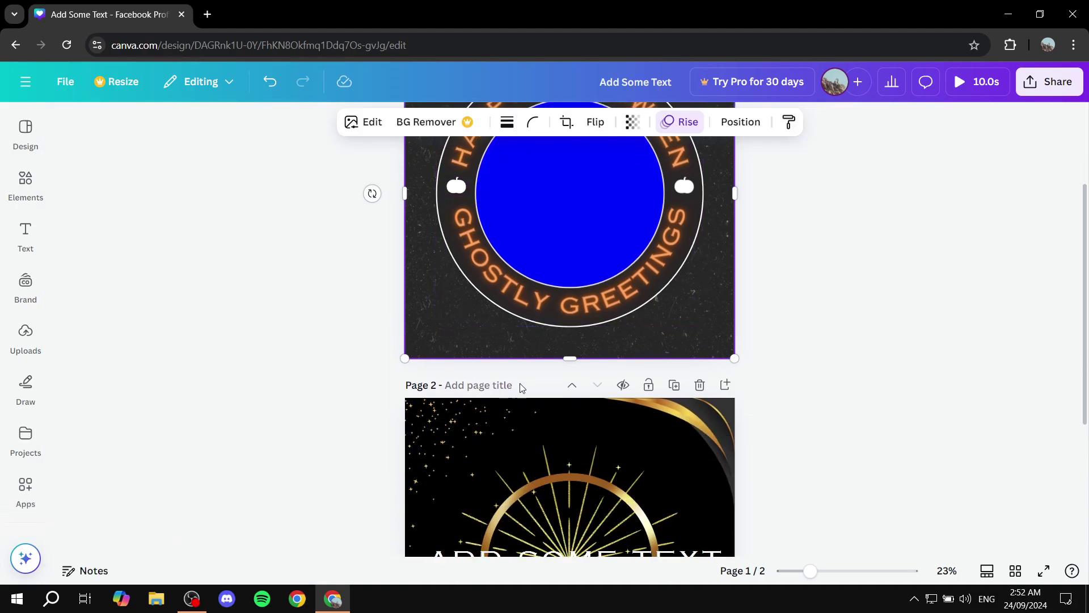
left_click(570, 388)
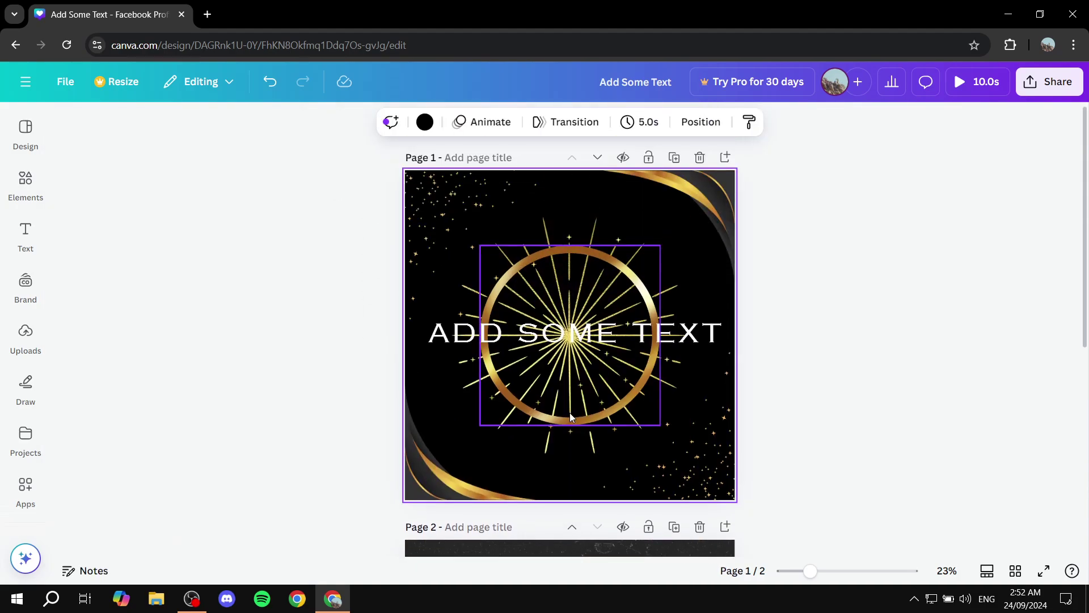
left_click(572, 528)
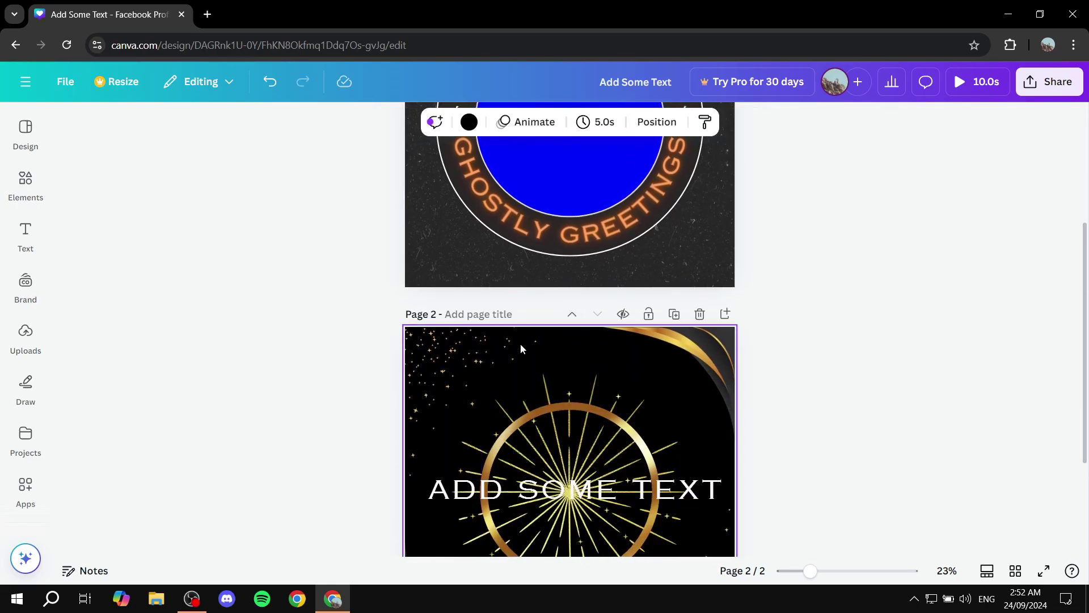
left_click(551, 124)
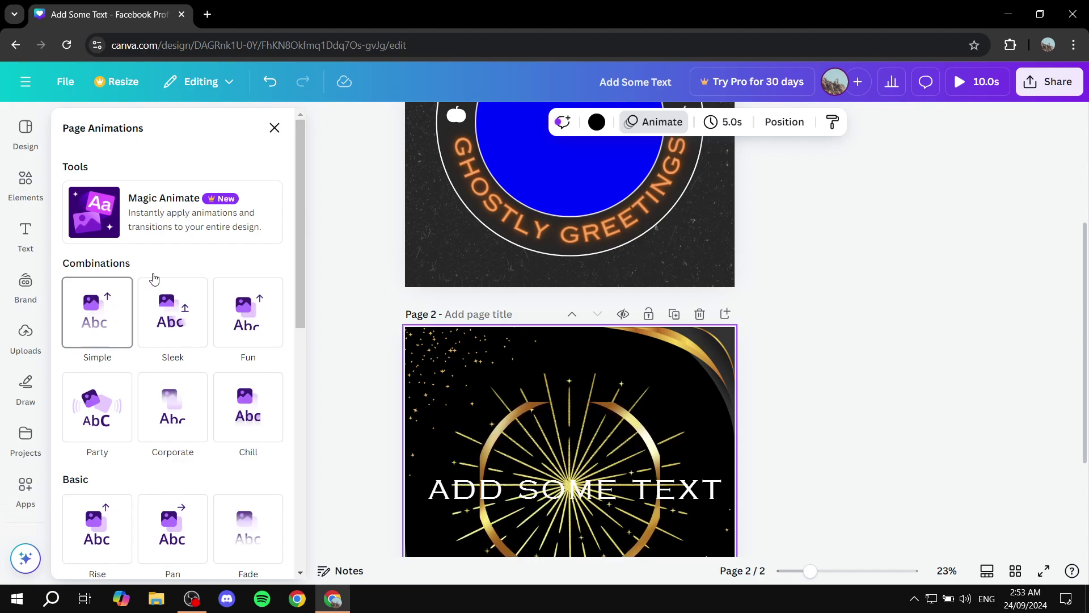
left_click(377, 306)
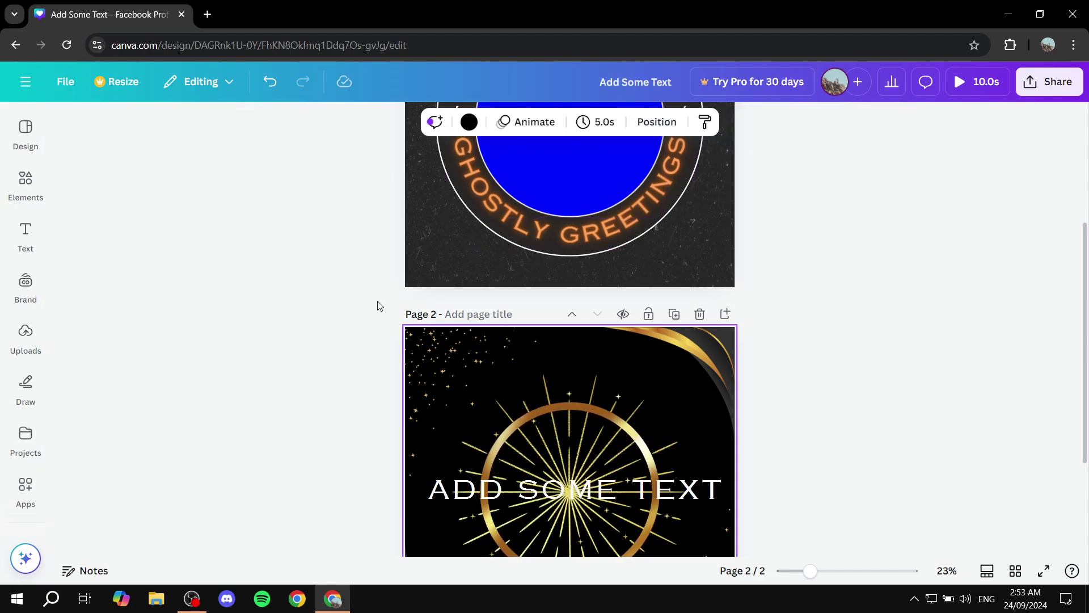
Set the page duration to 1.5s and apply it to all pages for 3.0s total.
left_click(595, 121)
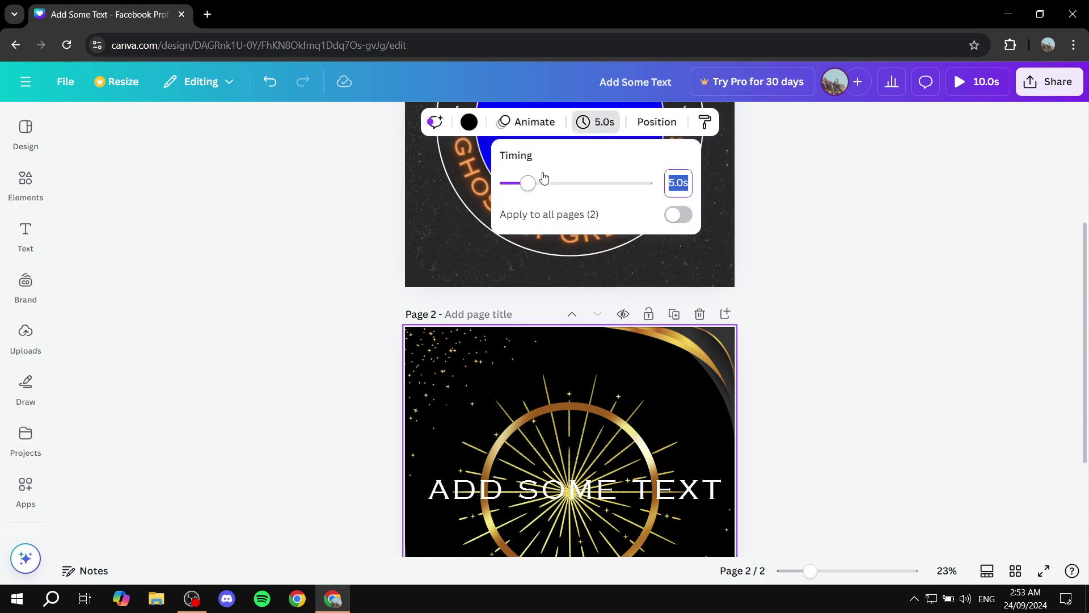
left_click_drag(528, 182, 508, 187)
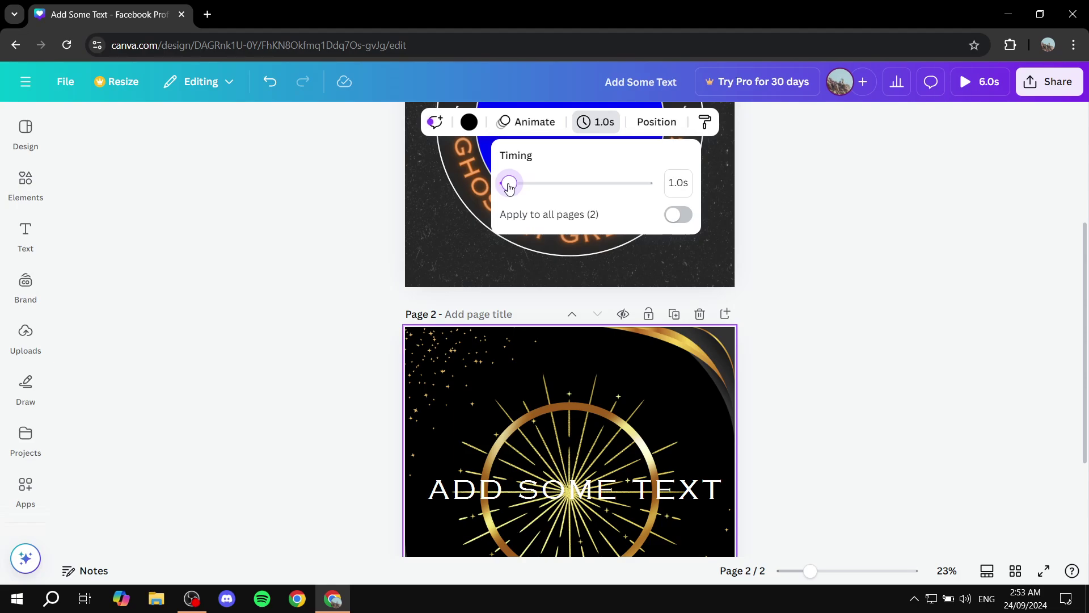
left_click(684, 183)
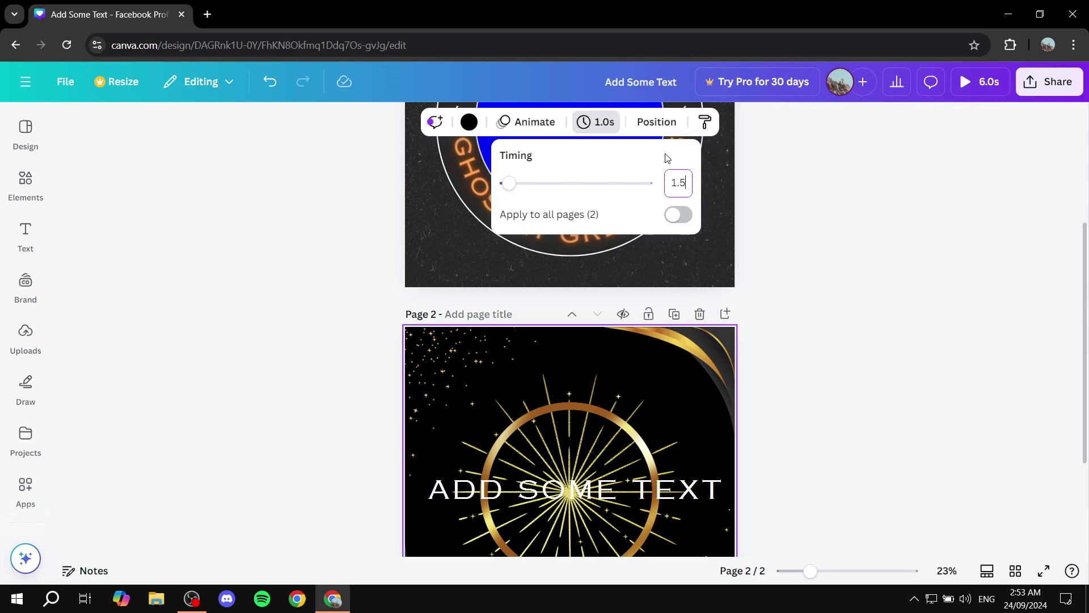
left_click(666, 216)
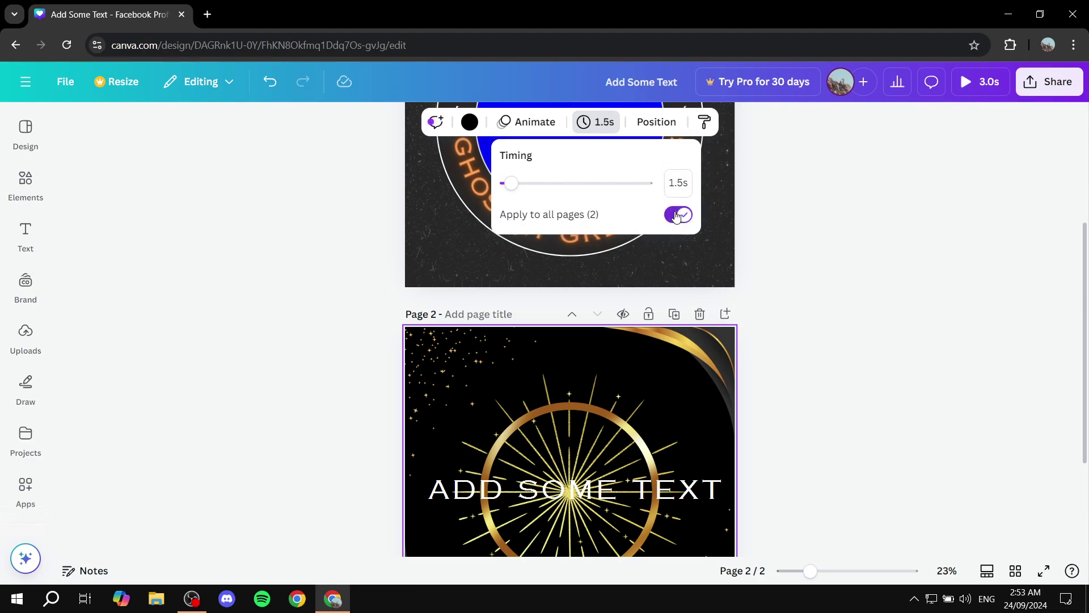
left_click(815, 197)
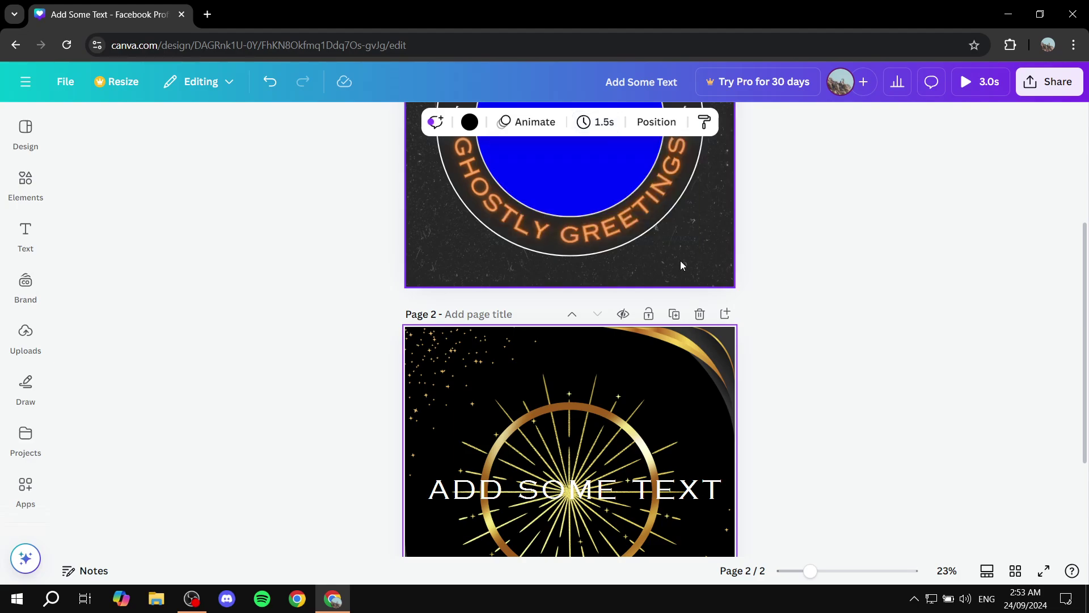
scroll(683, 265, "up", 4)
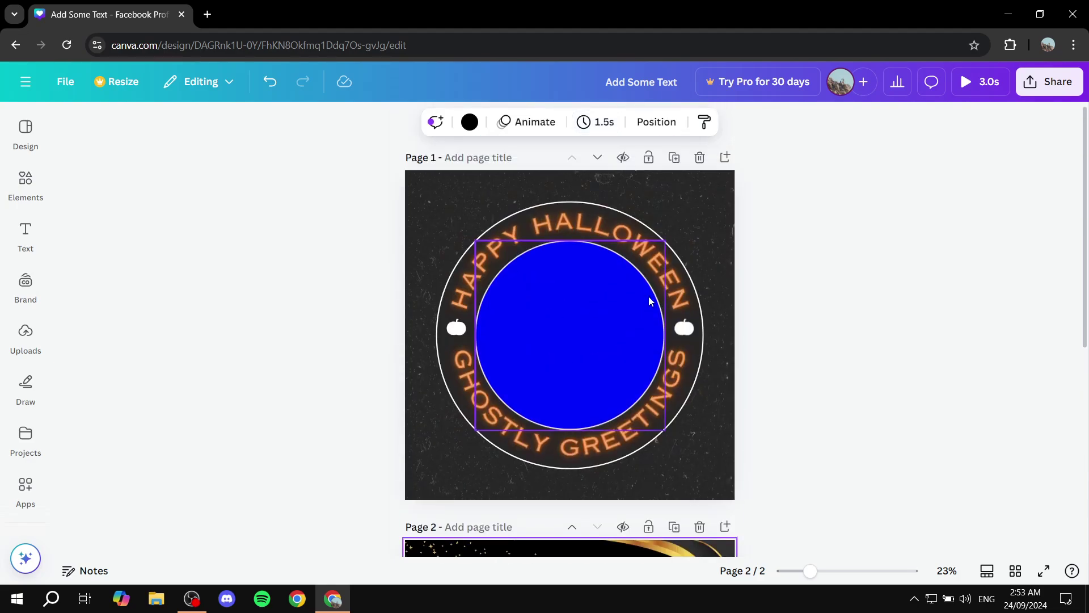
left_click(990, 83)
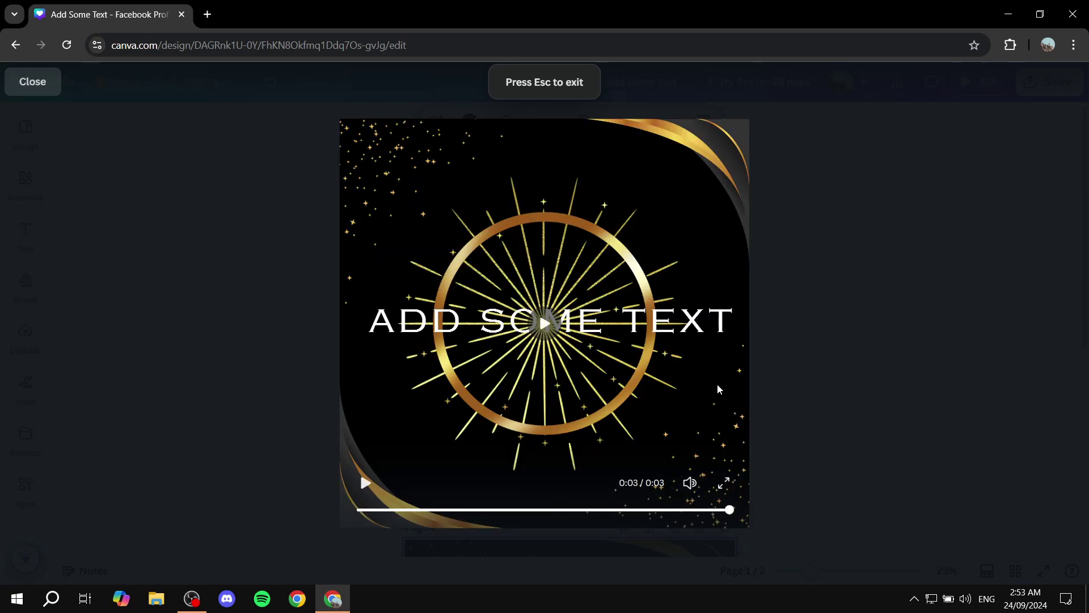
scroll(817, 242, "down", 5)
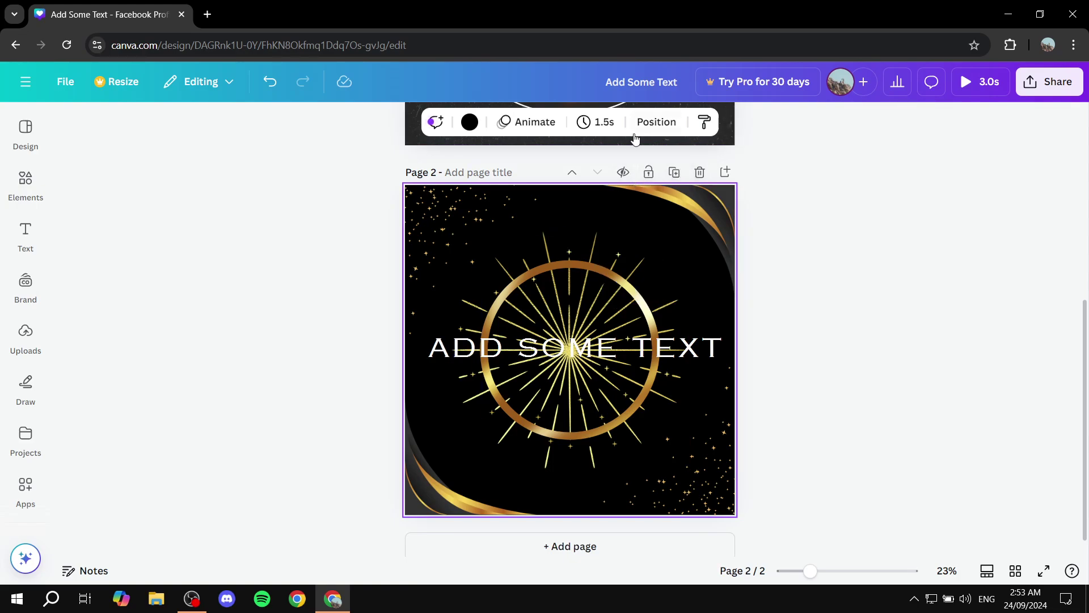
Apply the Sleek page animation to all pages and play a preview.
left_click(536, 122)
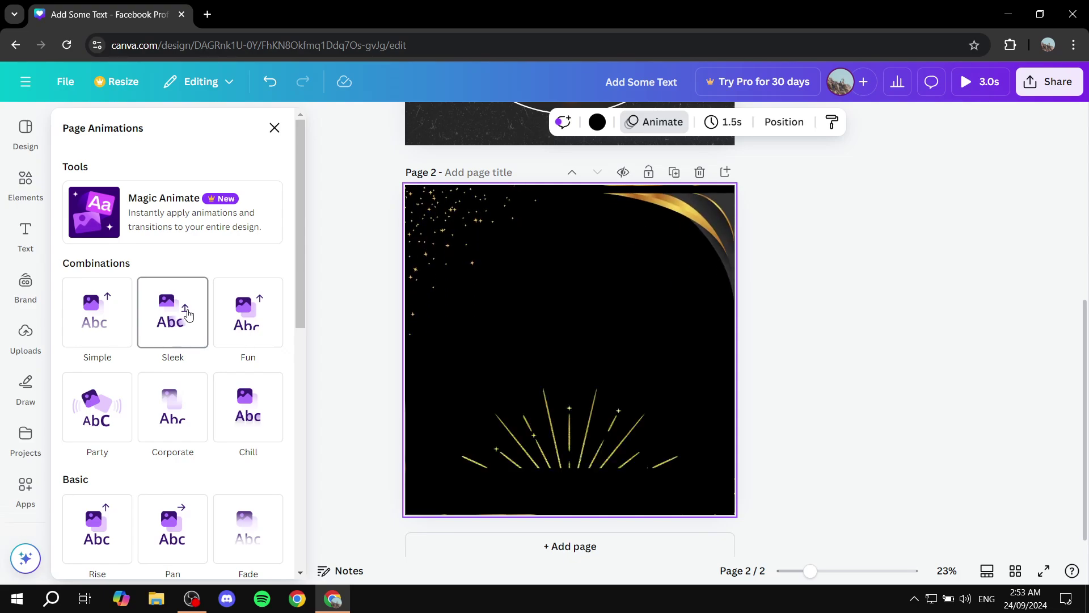
left_click(188, 314)
left_click(197, 558)
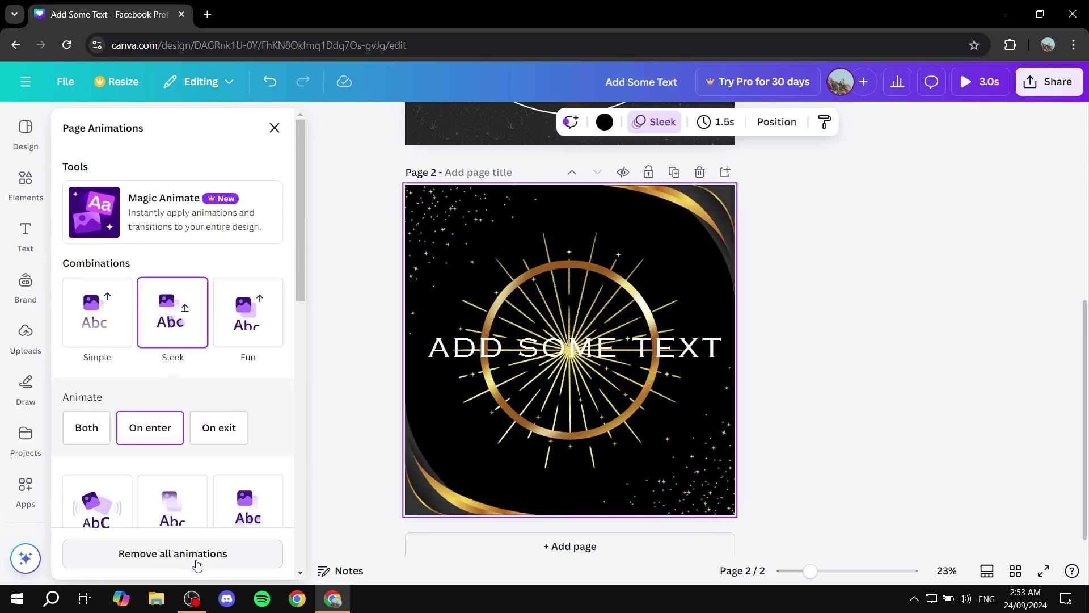
left_click(414, 287)
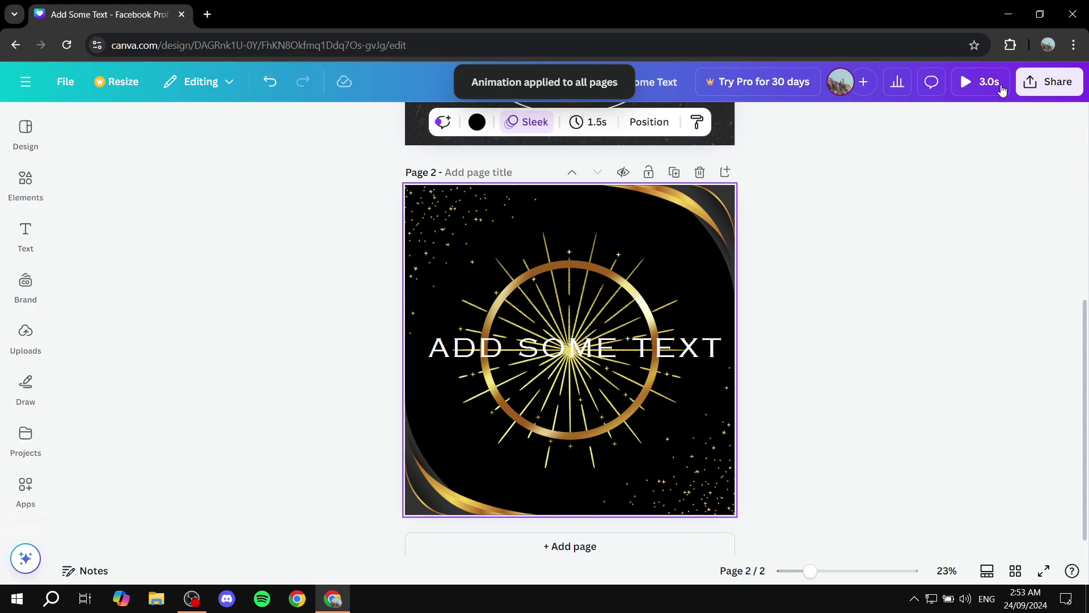
left_click(1002, 86)
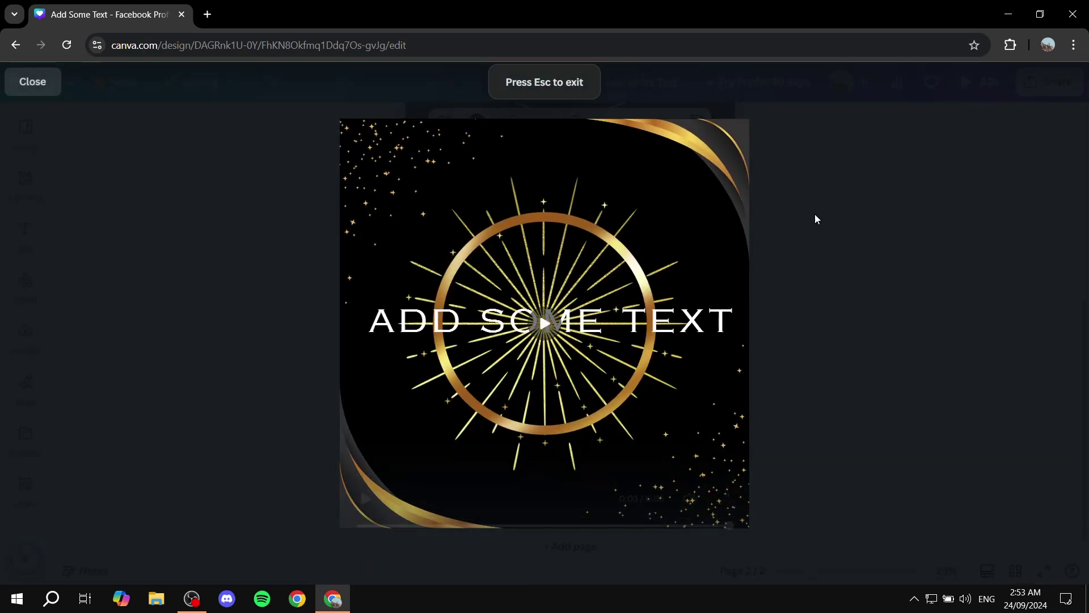
key("Escape")
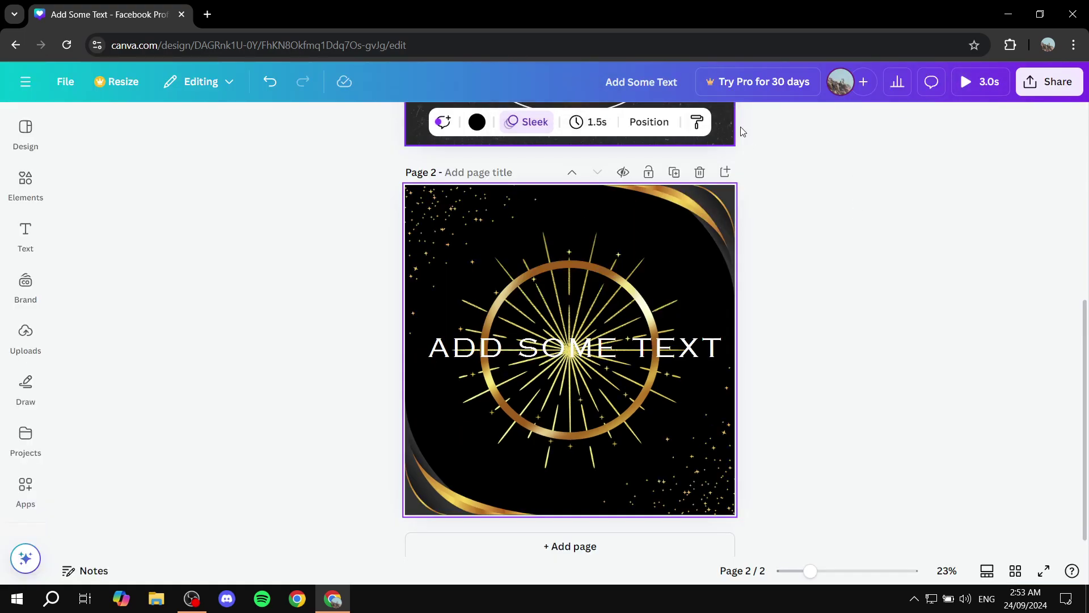
scroll(576, 194, "up", 1)
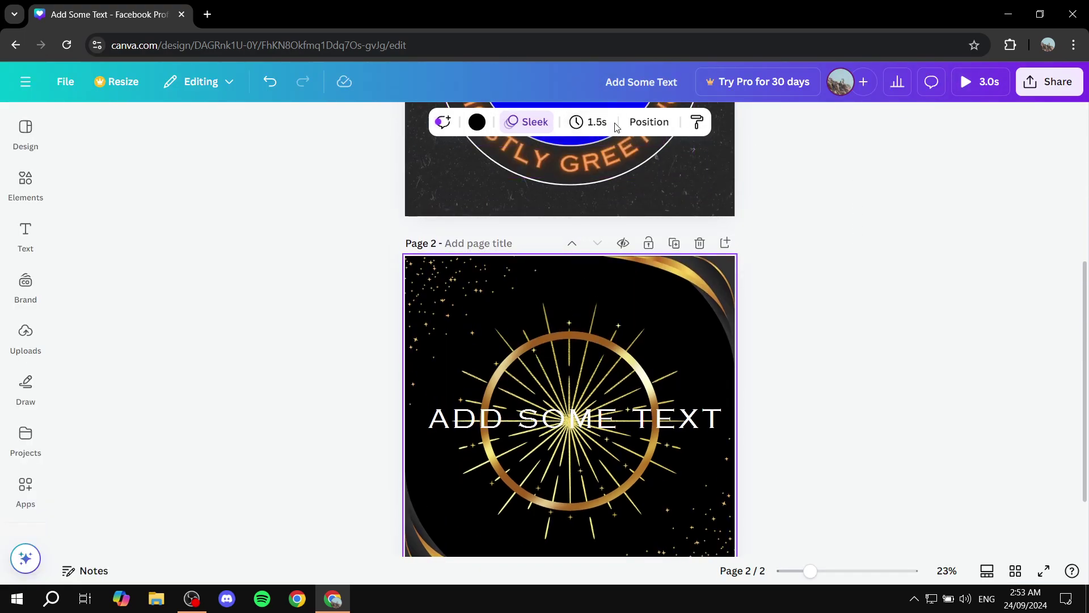
scroll(702, 246, "up", 4)
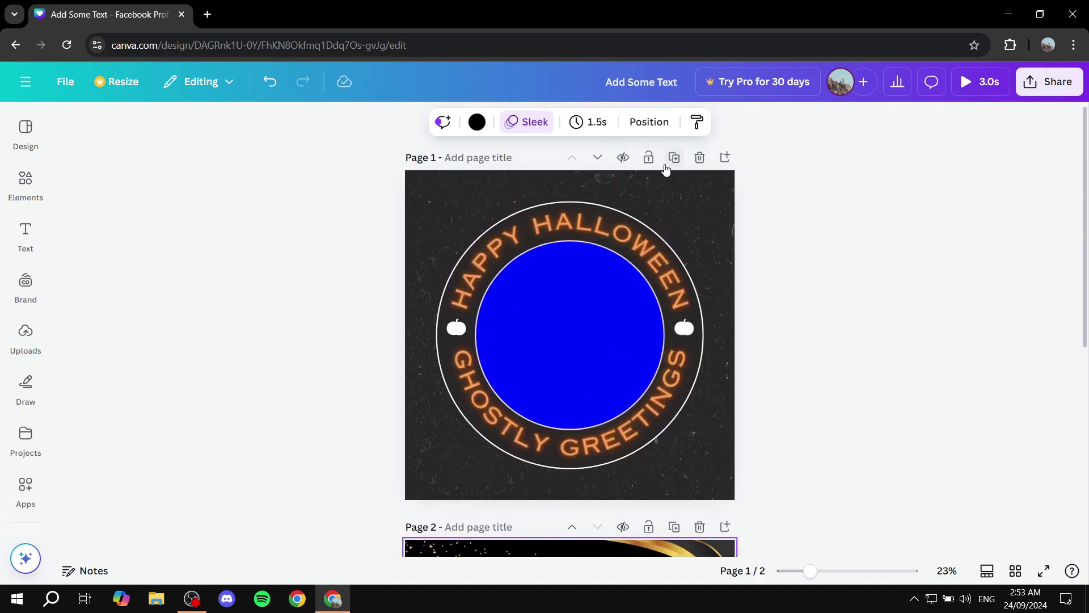
scroll(698, 363, "down", 3)
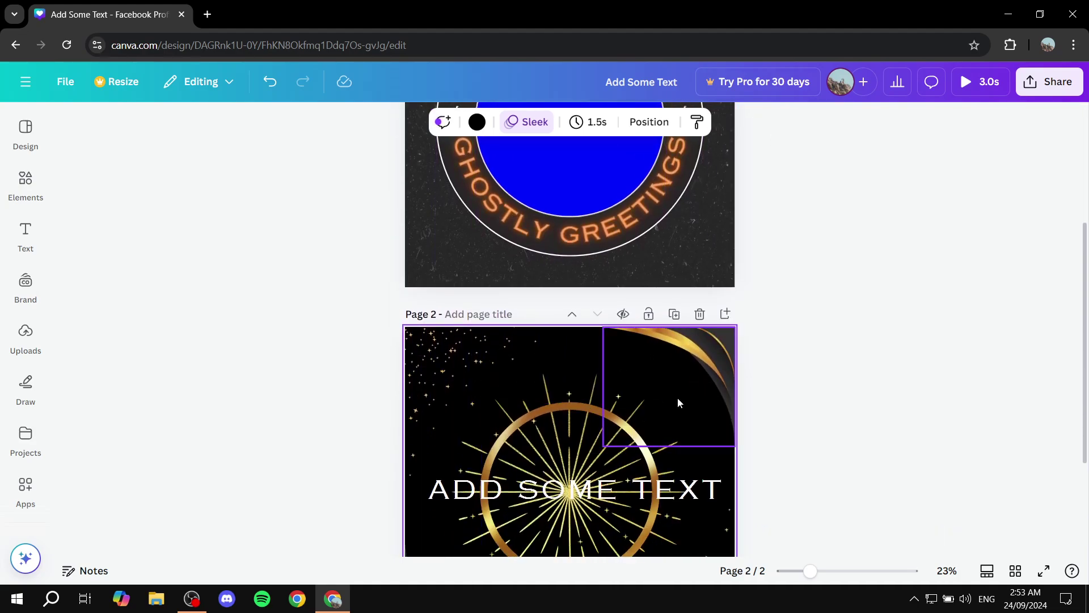
Switch the Share > Download file type from MP4 Video to GIF, then close the panel.
left_click(1068, 80)
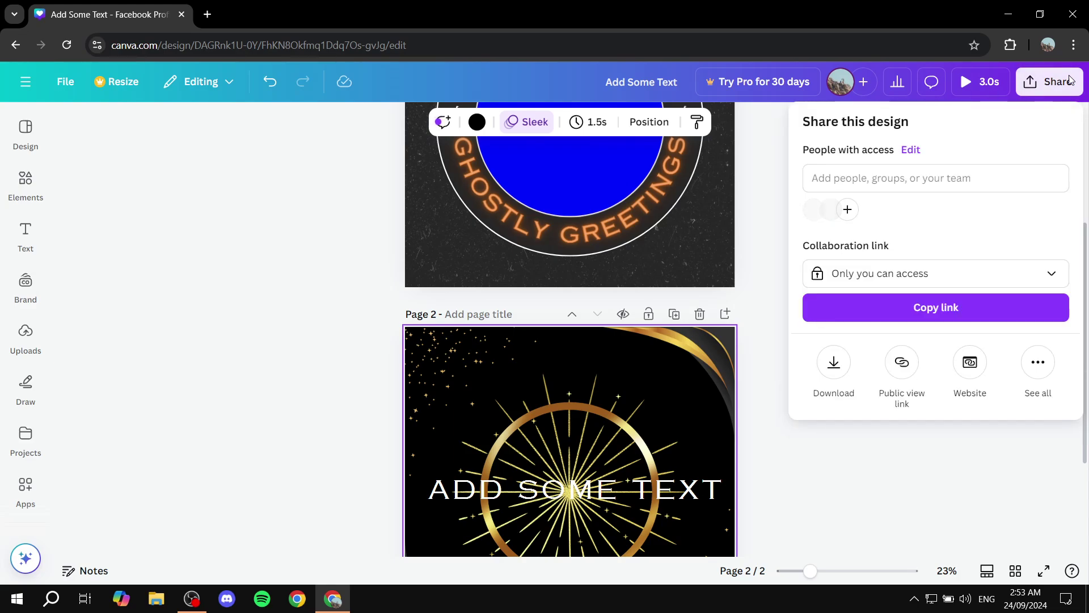
left_click(831, 367)
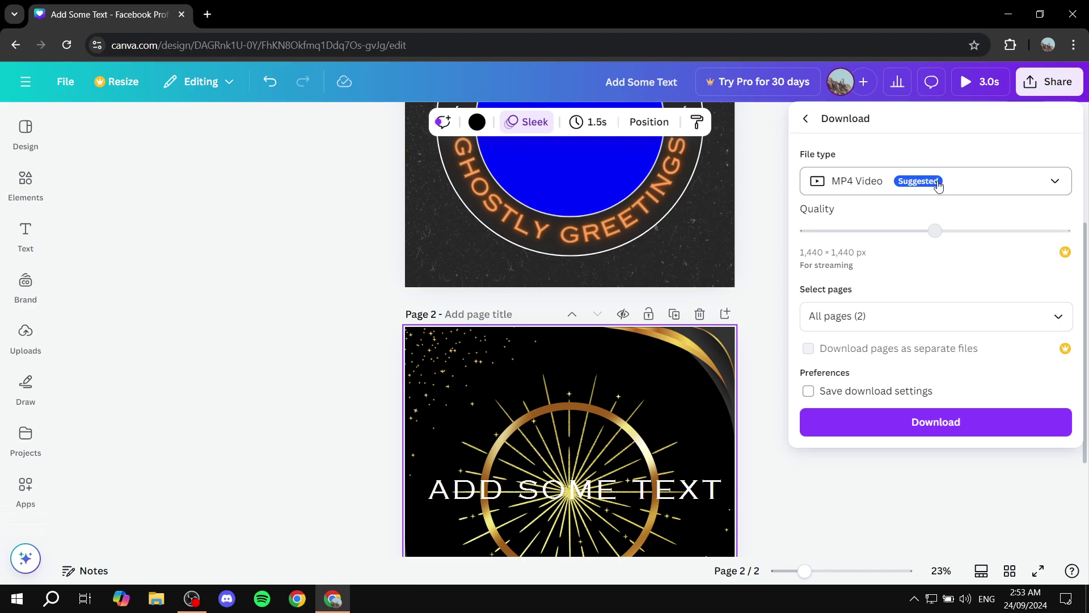
left_click(1008, 181)
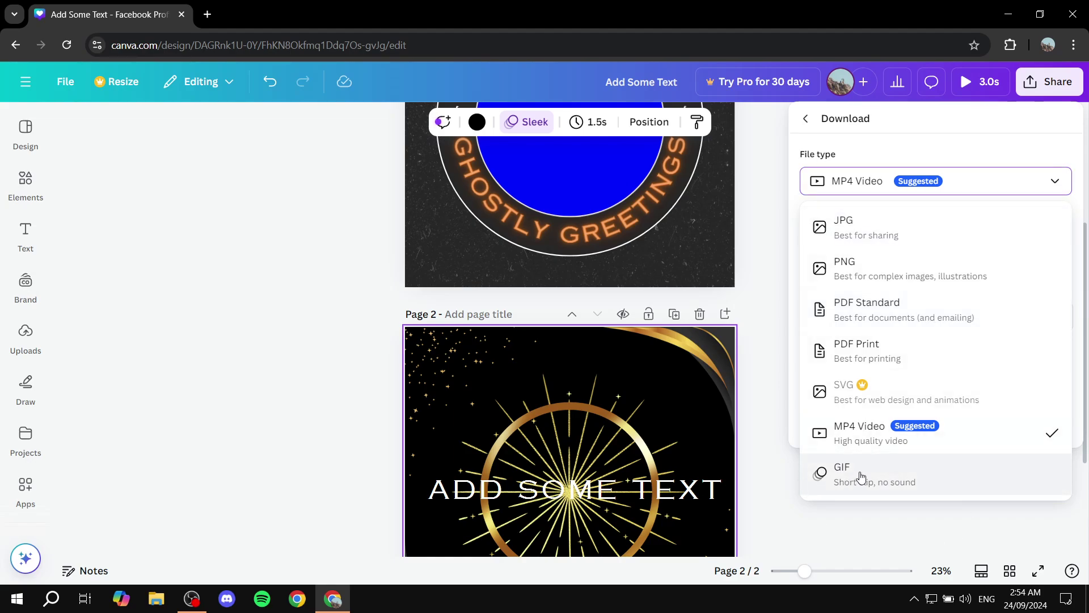
left_click(862, 475)
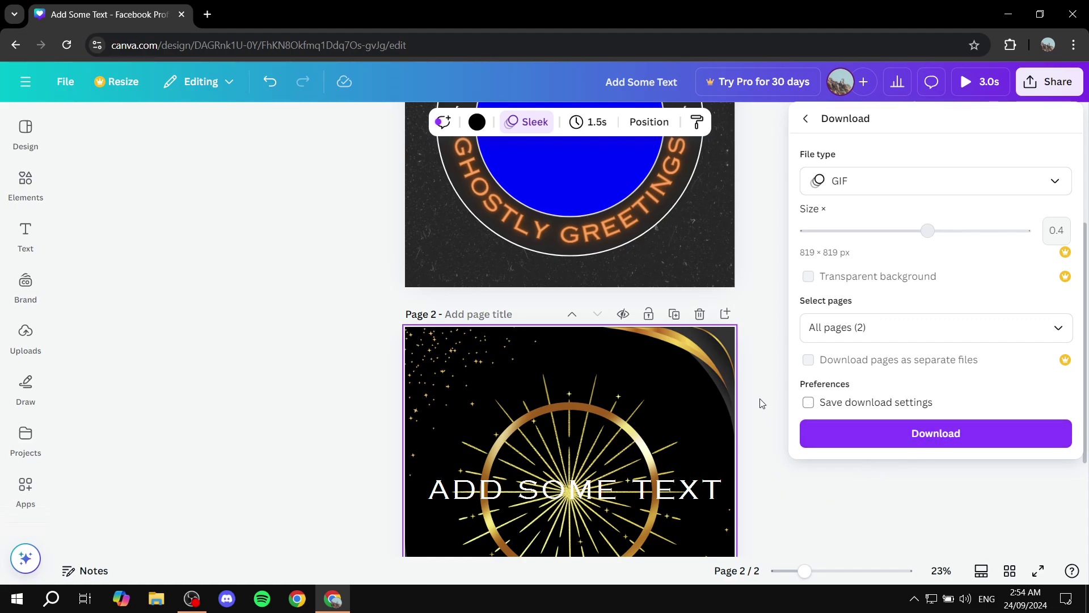
left_click(764, 440)
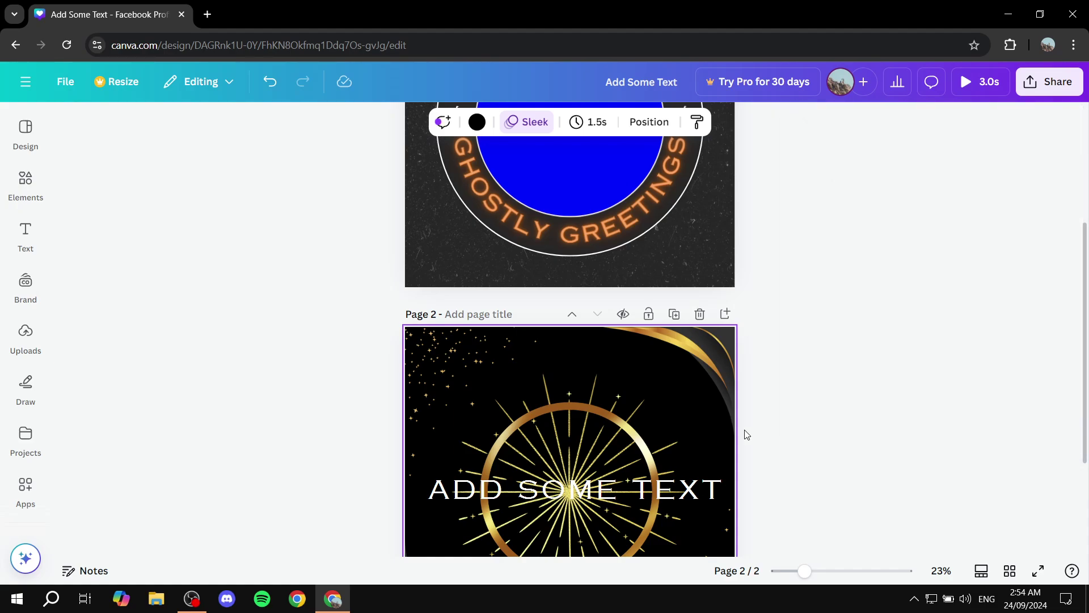
scroll(770, 346, "up", 3)
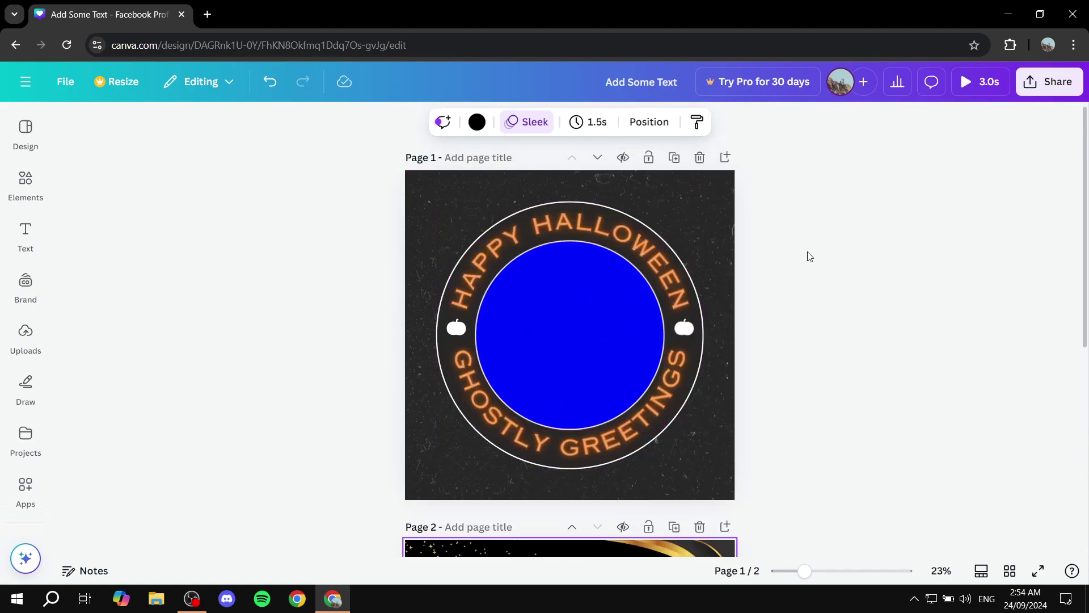
scroll(867, 335, "down", 3)
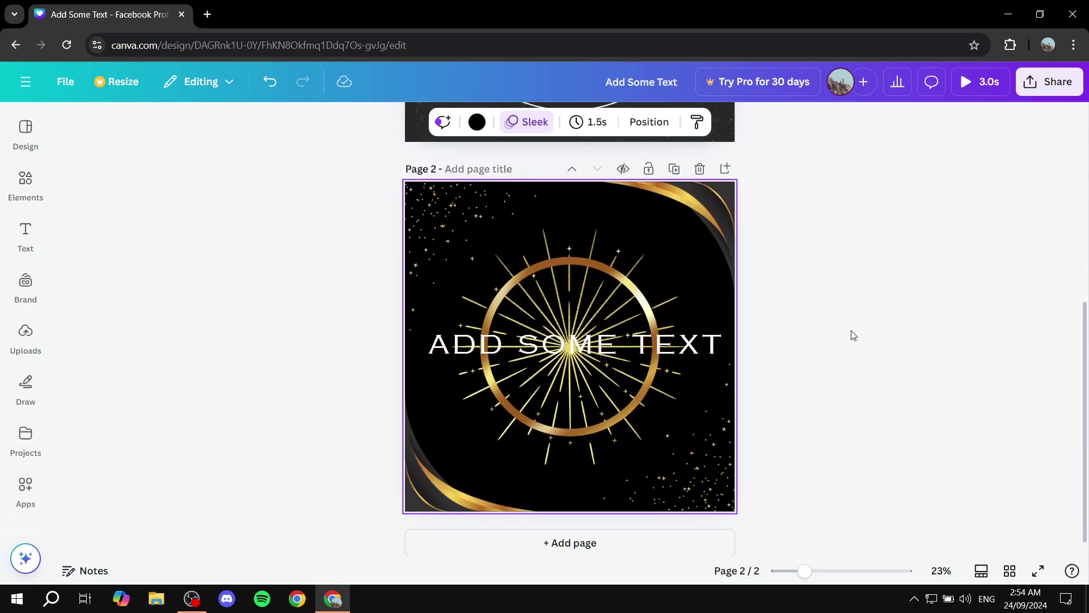
scroll(851, 335, "up", 3)
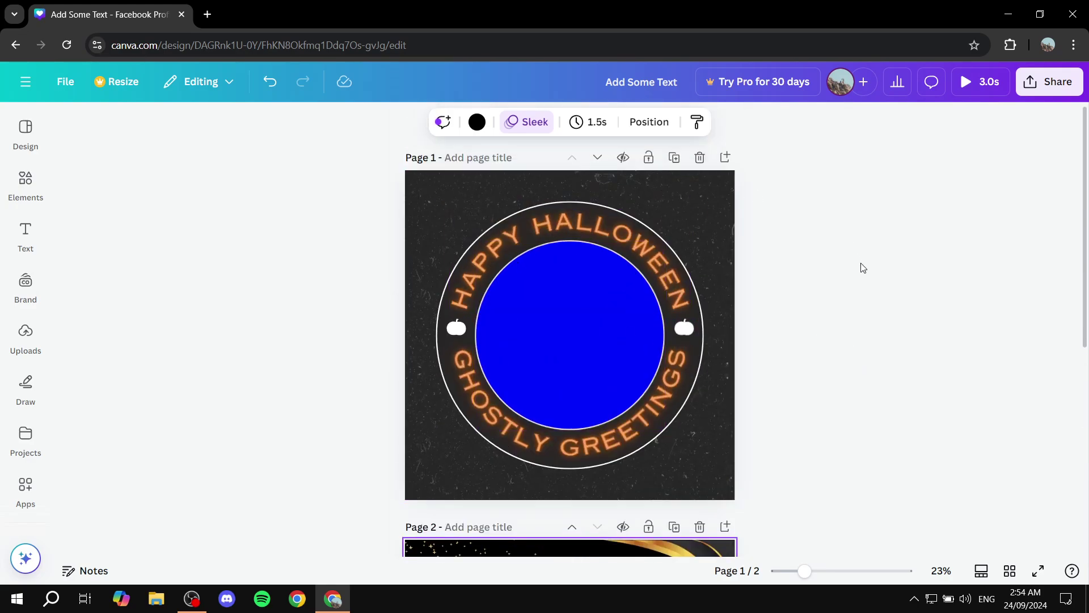